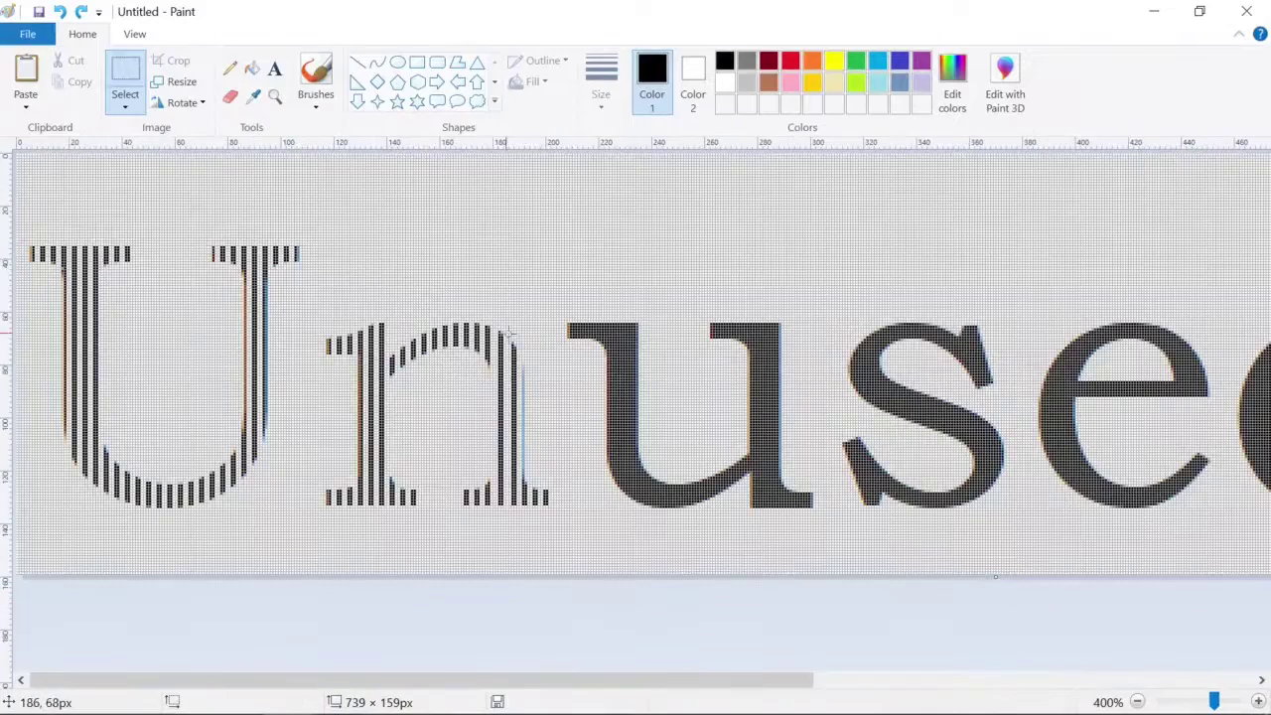
- Cut three 2-pixel-wide vertical strips, spaced 2 pixels apart, out of the lowercase u's upper-left serif
ctrl+scroll(695, 355, up, 1)
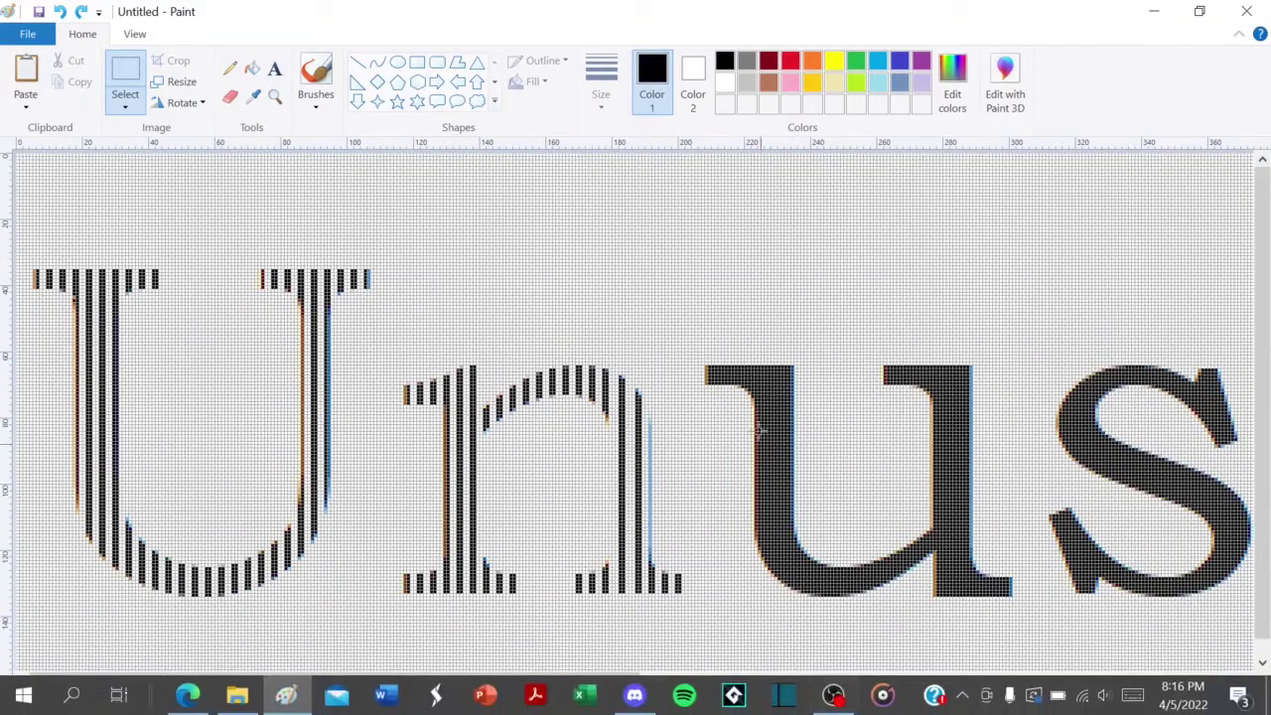
ctrl+scroll(826, 433, up, 1)
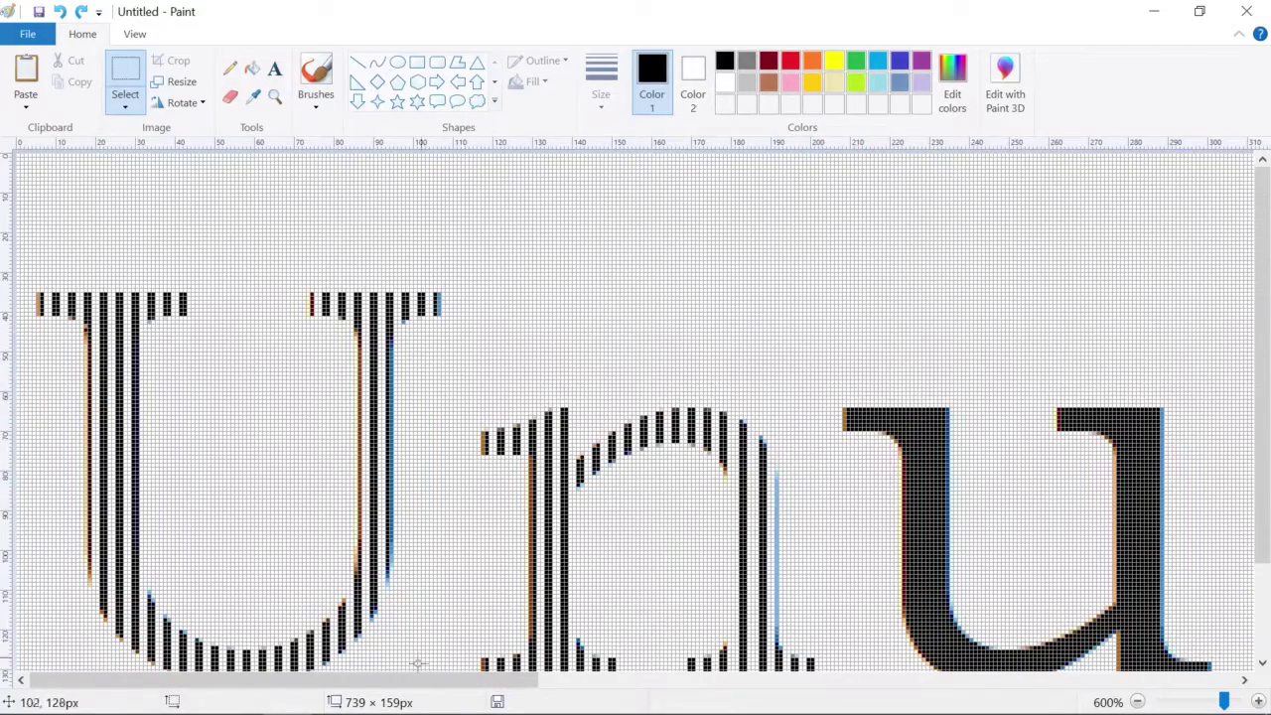
drag(411, 683, 563, 650)
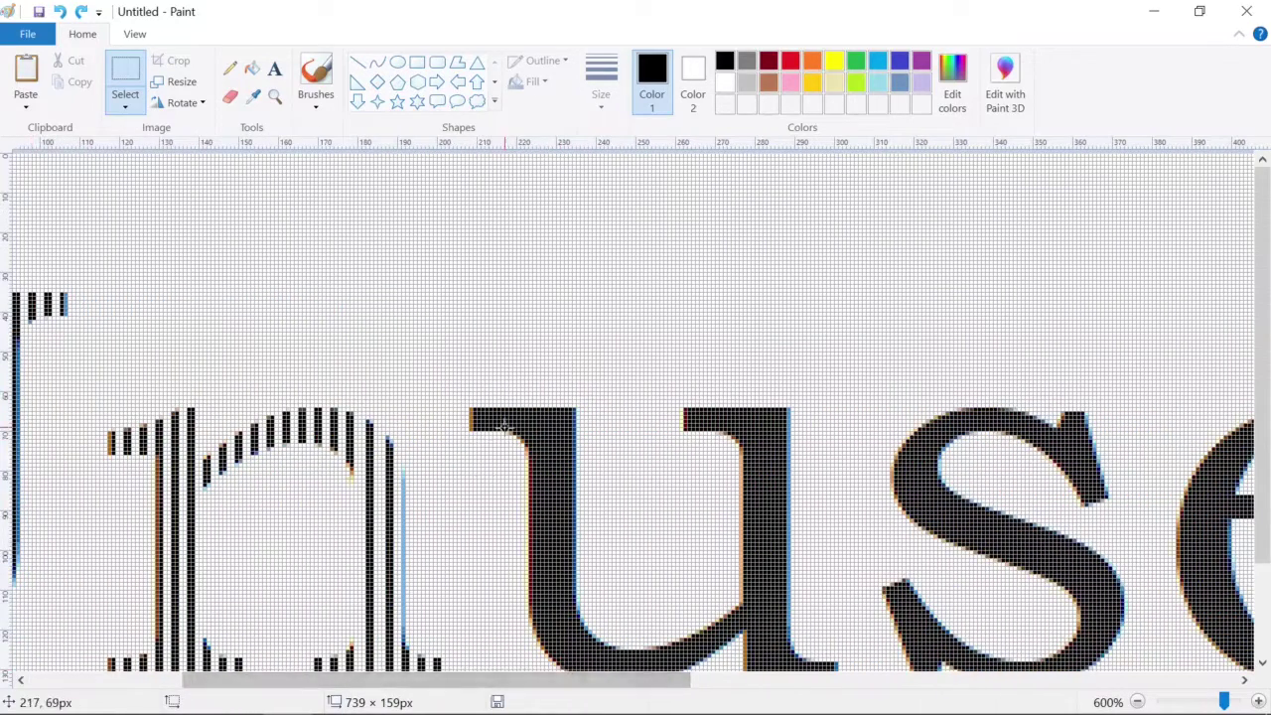
ctrl+scroll(514, 433, up, 1)
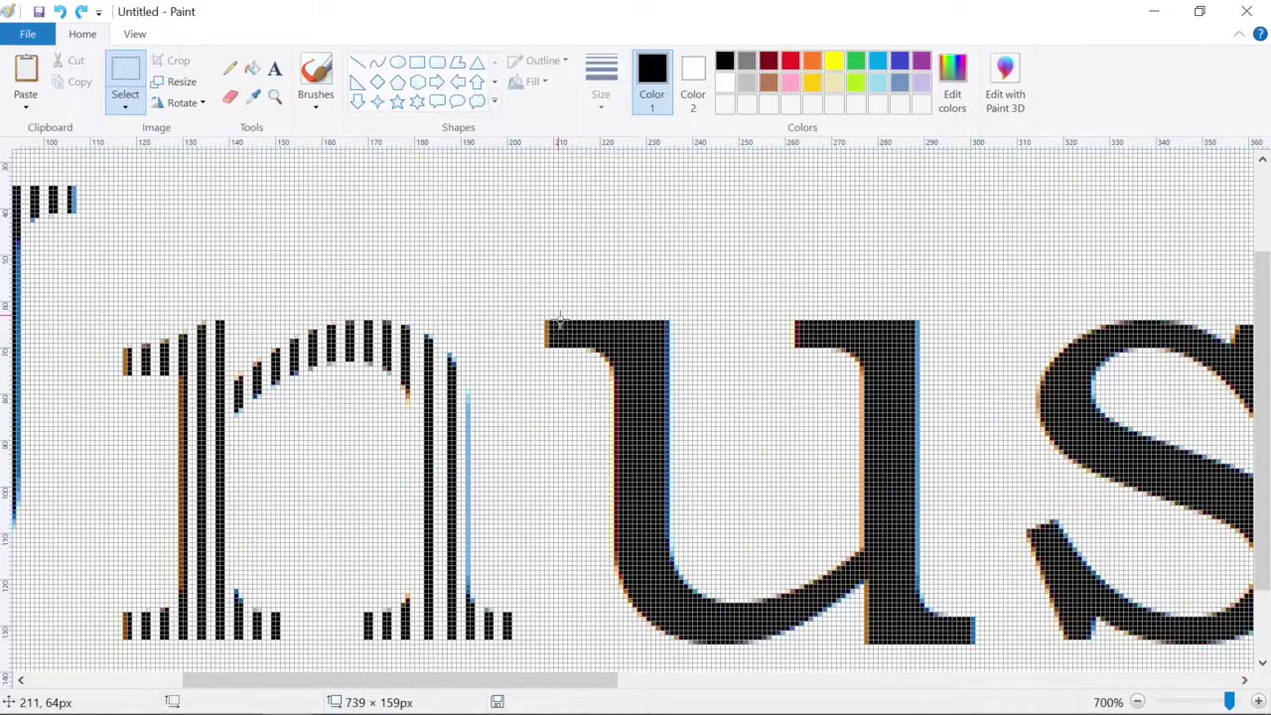
drag(558, 316, 559, 374)
key(Delete)
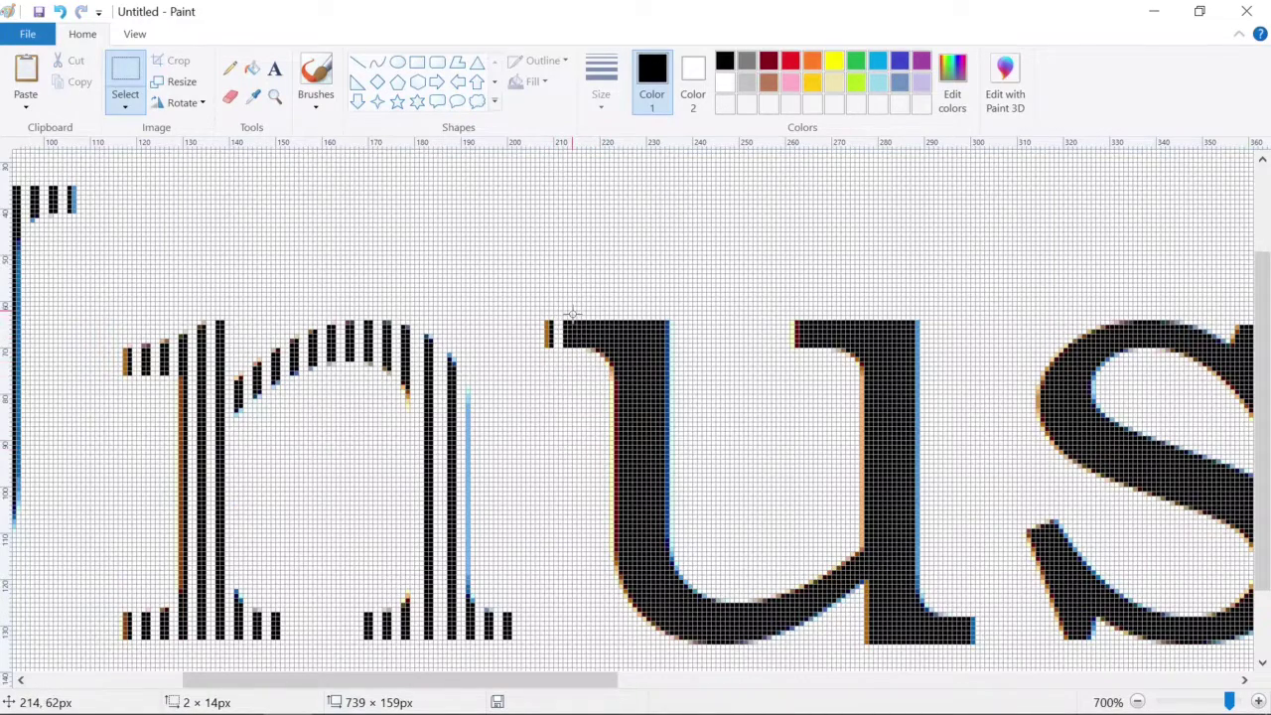
drag(574, 316, 577, 378)
key(Delete)
drag(592, 310, 593, 372)
drag(593, 314, 597, 366)
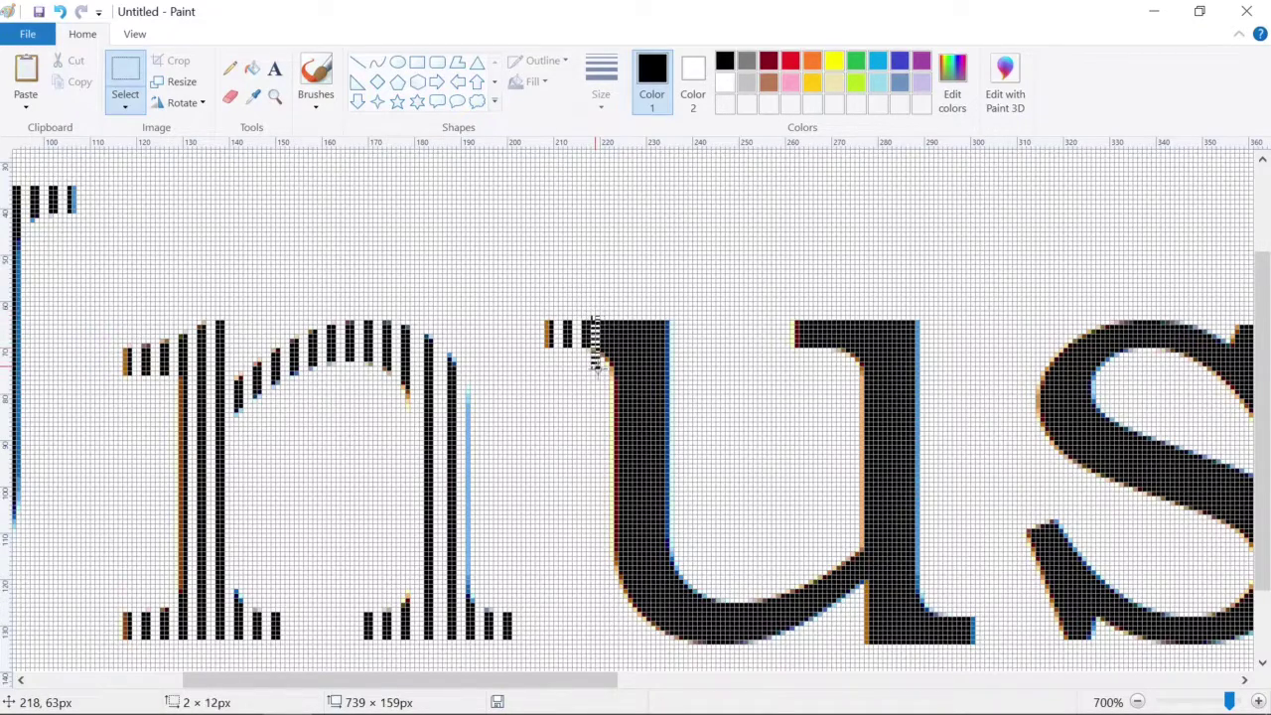
key(Delete)
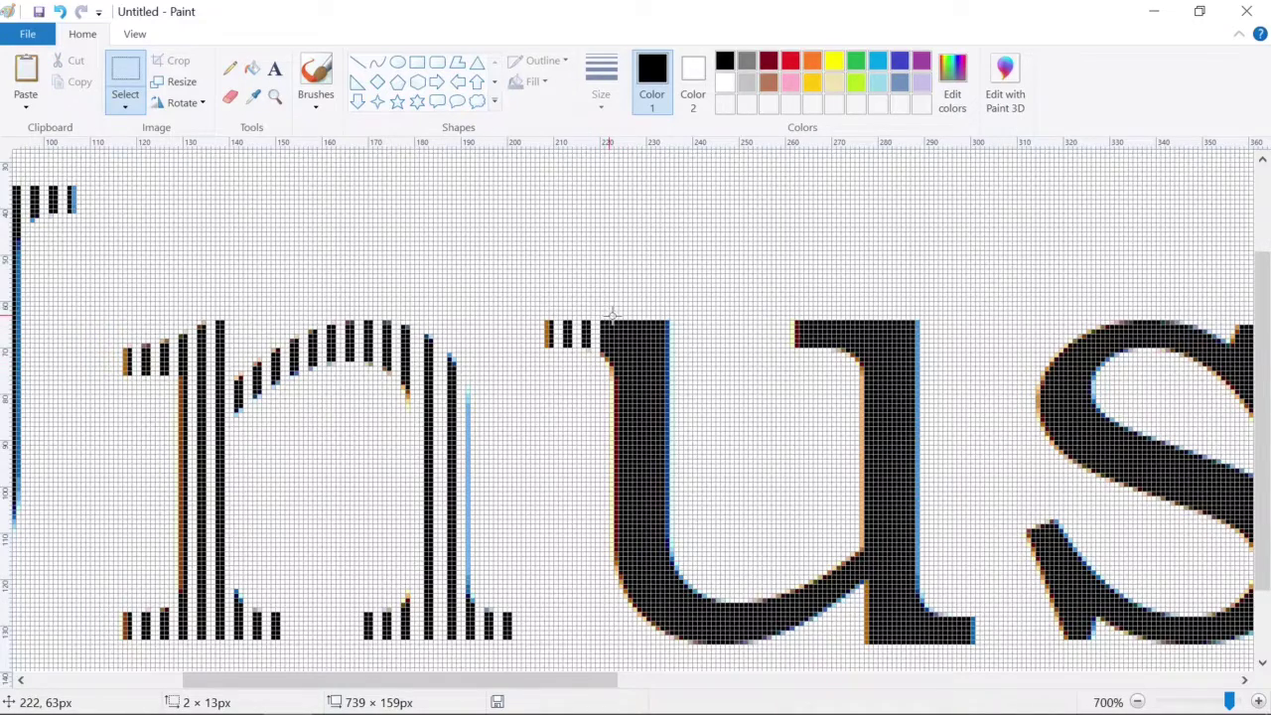
- Delete four full-height, 2-pixel-wide vertical strips across the u's left stem, keeping 2-pixel black bars between them
drag(612, 316, 613, 608)
key(Delete)
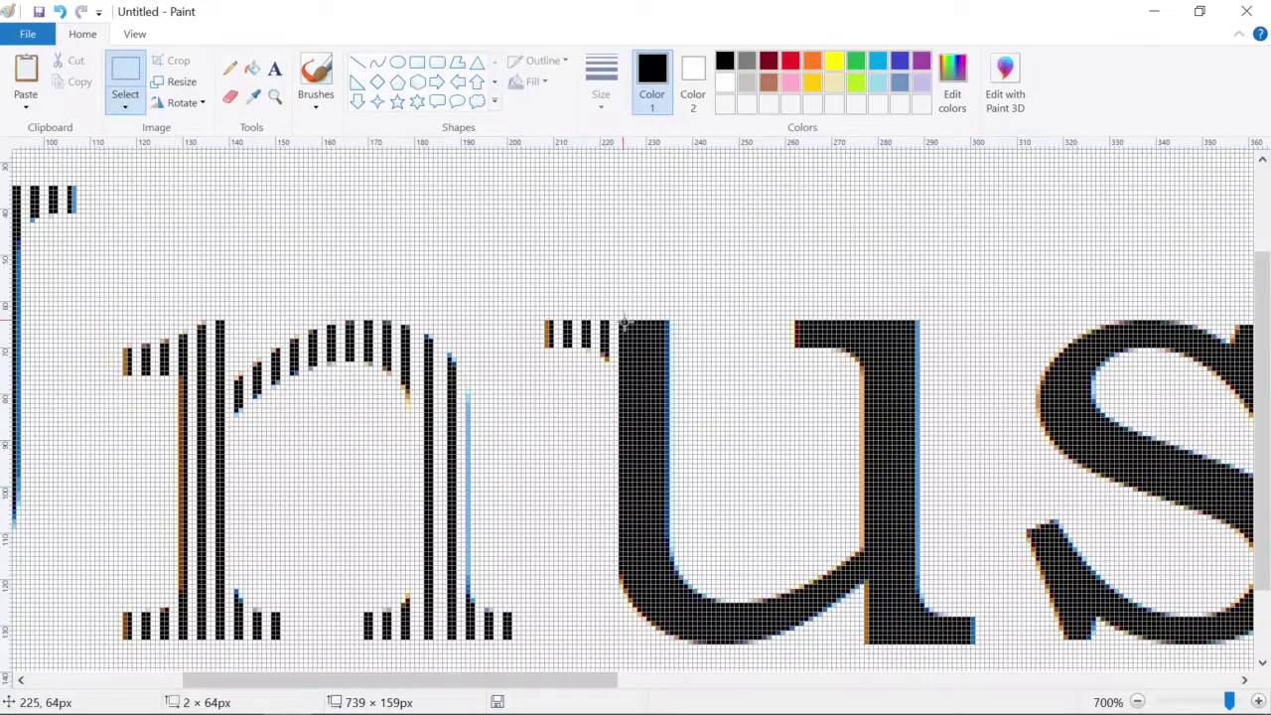
drag(627, 314, 633, 636)
key(Delete)
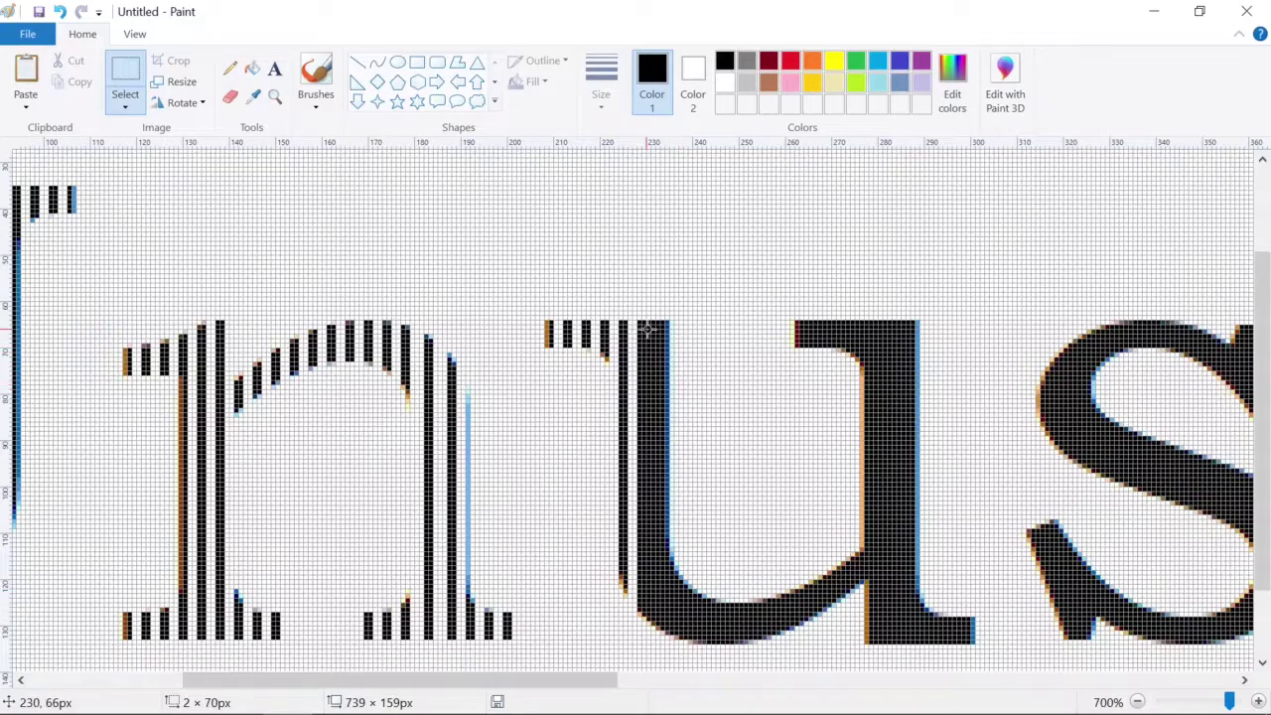
scroll(626, 288, down, 1)
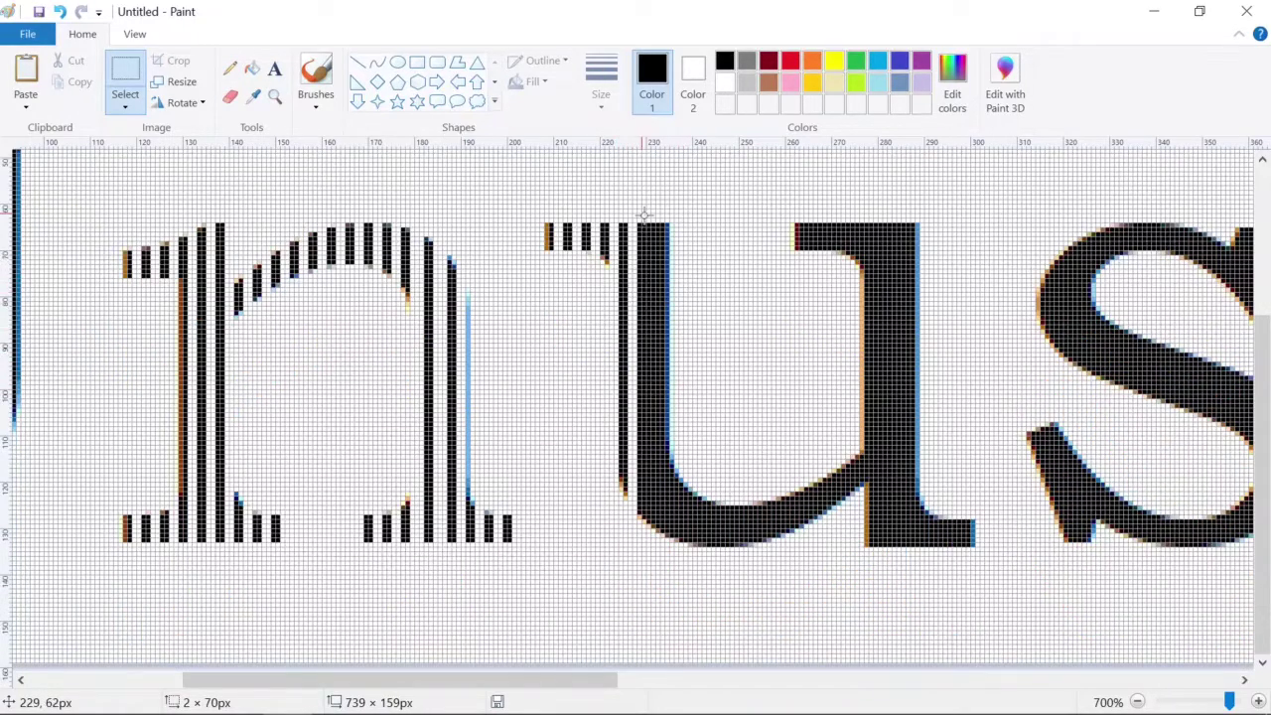
drag(645, 217, 650, 553)
key(Delete)
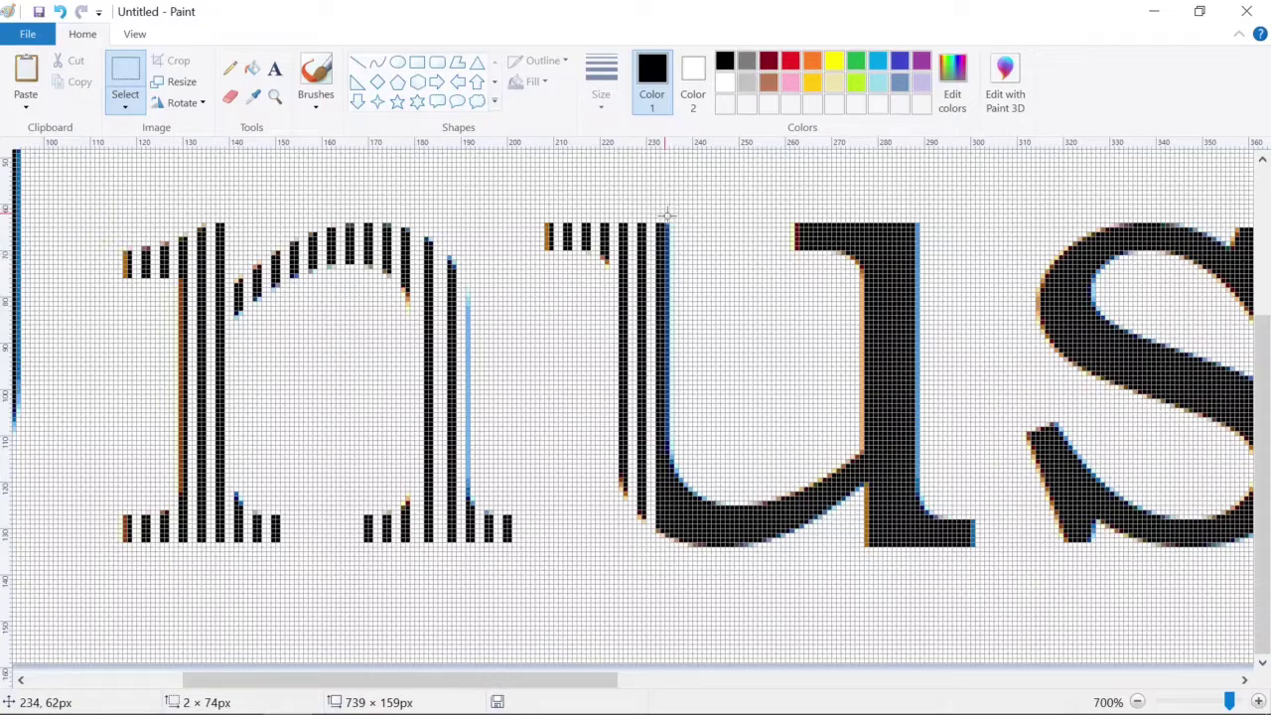
drag(669, 215, 667, 562)
key(Delete)
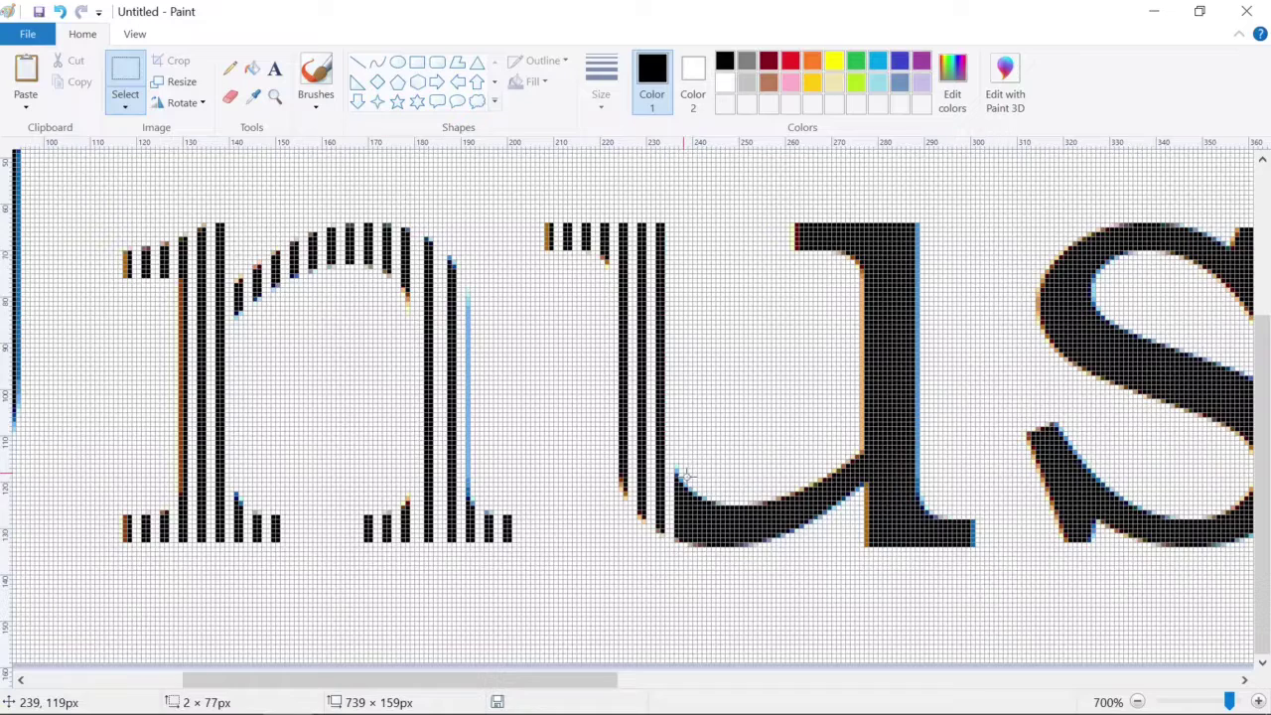
- Delete four 2-pixel-wide vertical strips from the left half of the u's bottom curve
drag(685, 476, 689, 558)
key(Delete)
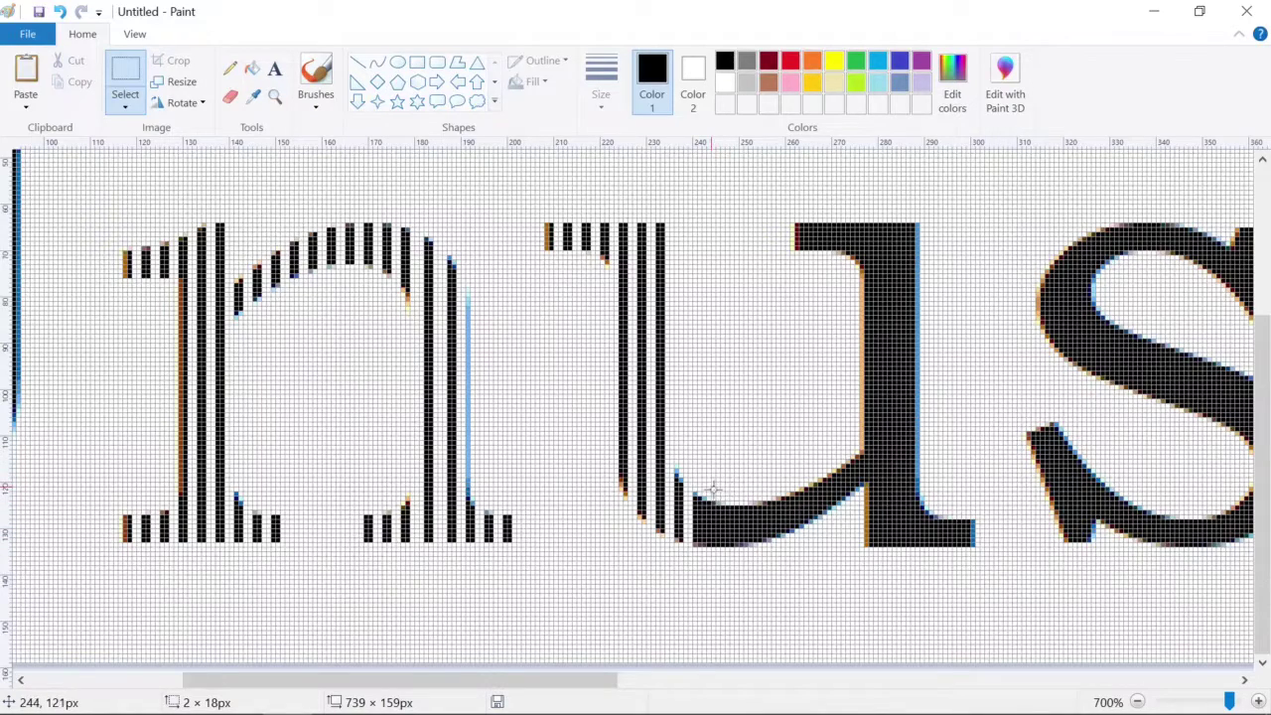
drag(703, 493, 701, 556)
key(Delete)
drag(724, 494, 724, 559)
key(Delete)
drag(739, 493, 743, 559)
key(Delete)
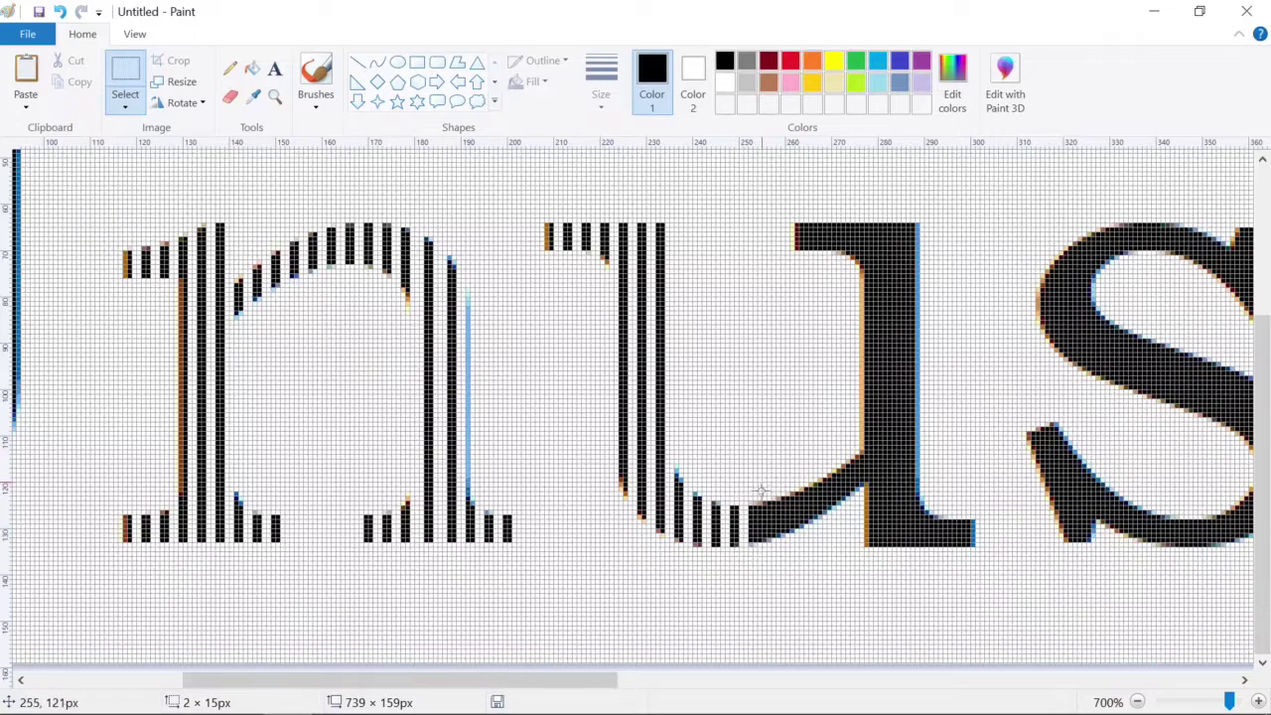
- Continue the stripes along the u's rising bottom curve by deleting five more 2-pixel-wide strips up to the right stem
drag(759, 494, 761, 561)
key(Delete)
drag(779, 487, 781, 545)
key(Delete)
drag(796, 485, 801, 535)
key(Delete)
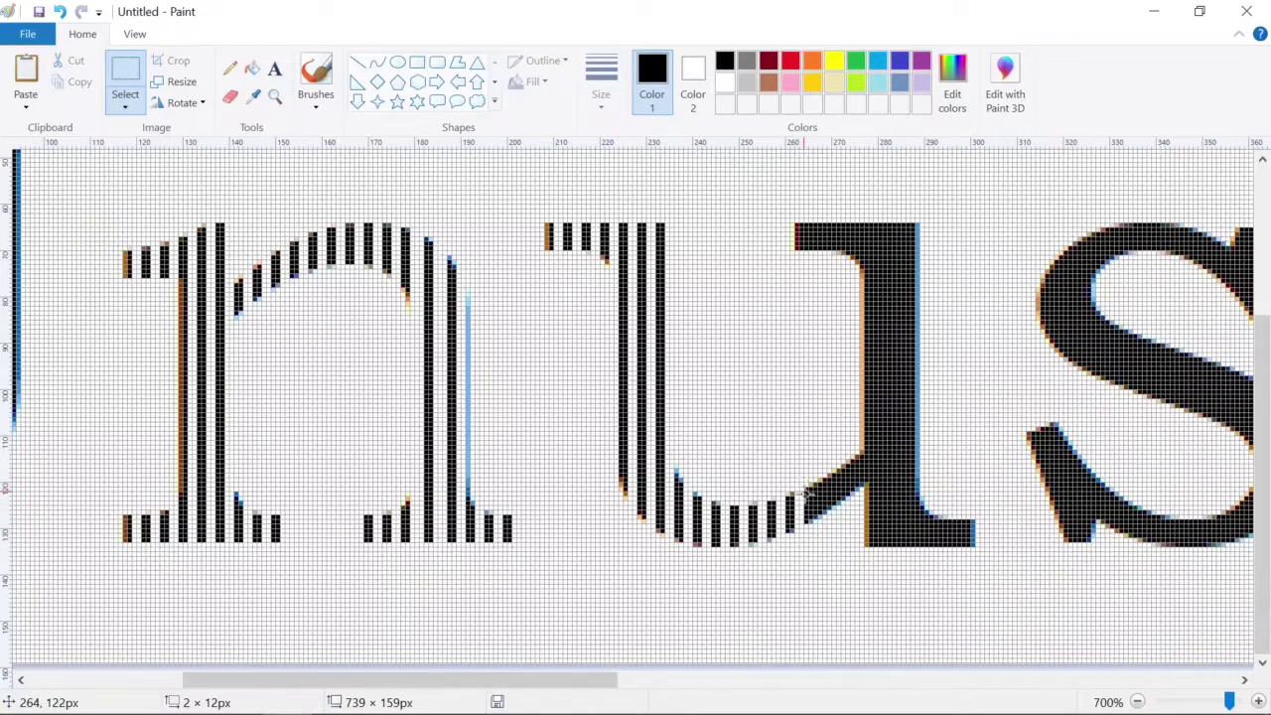
drag(813, 473, 823, 528)
click(844, 519)
drag(813, 474, 819, 530)
key(Delete)
drag(829, 463, 837, 519)
mouse_move(840, 464)
mouse_down()
mouse_move(844, 519)
mouse_move(858, 491)
mouse_move(846, 463)
mouse_up()
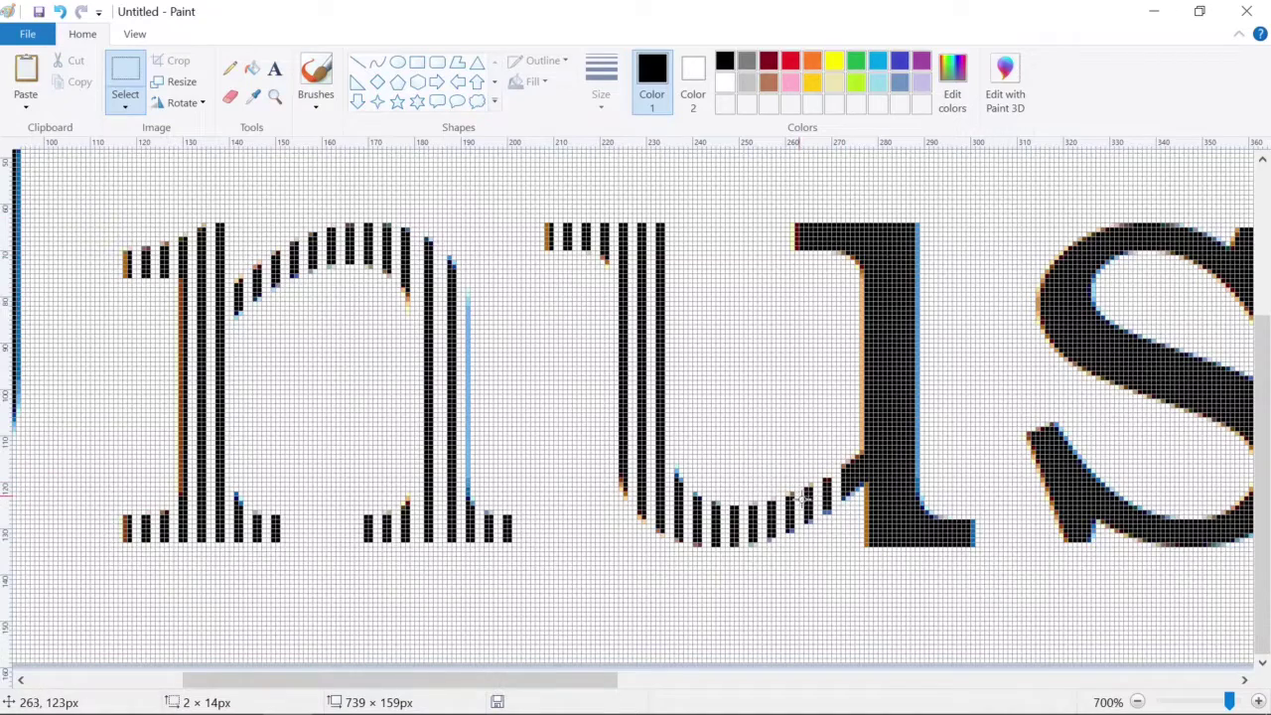
- Cut three 2-pixel-wide strips out of the u's upper-right serif, aligned with the gaps in the curve below
drag(804, 497, 800, 225)
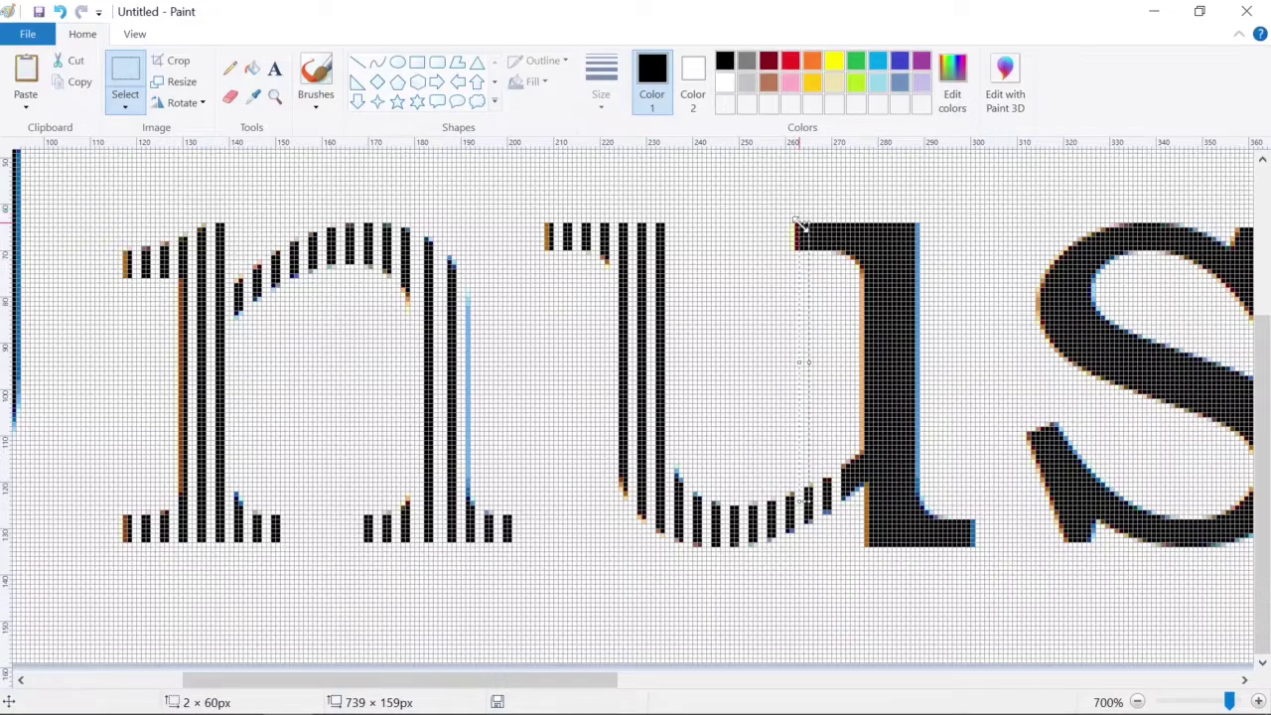
click(841, 388)
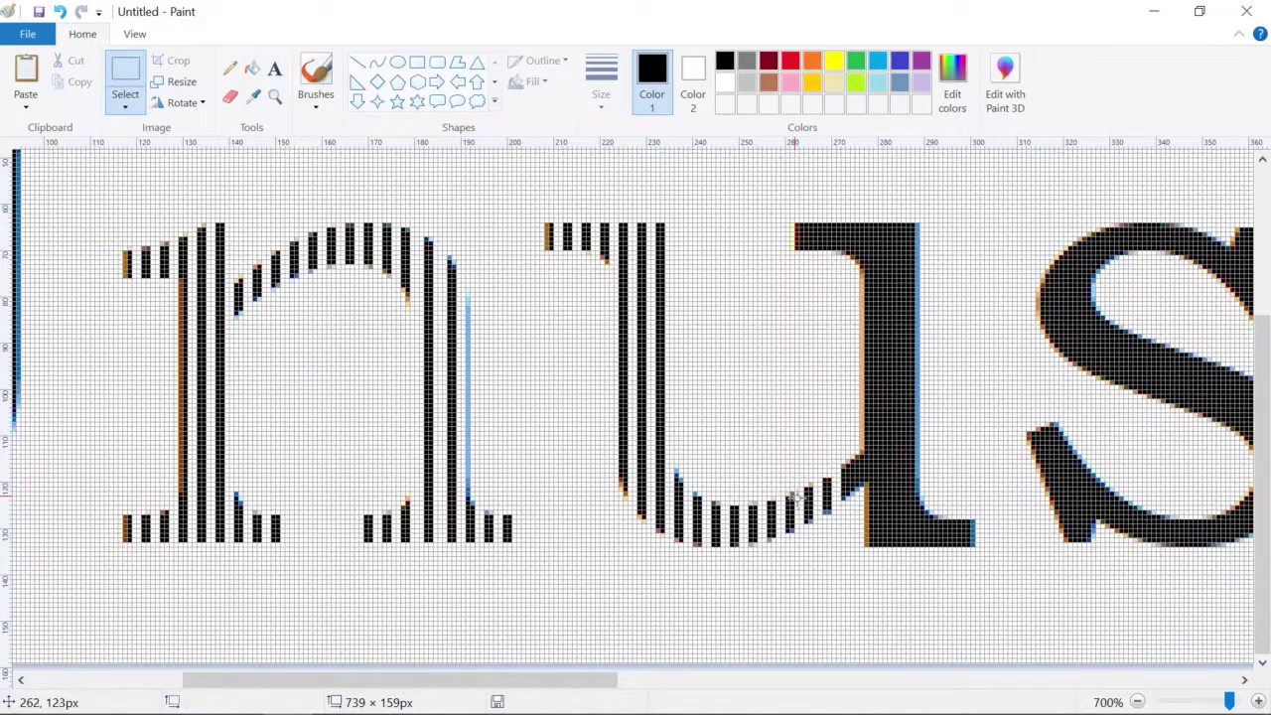
drag(794, 498, 800, 211)
key(Delete)
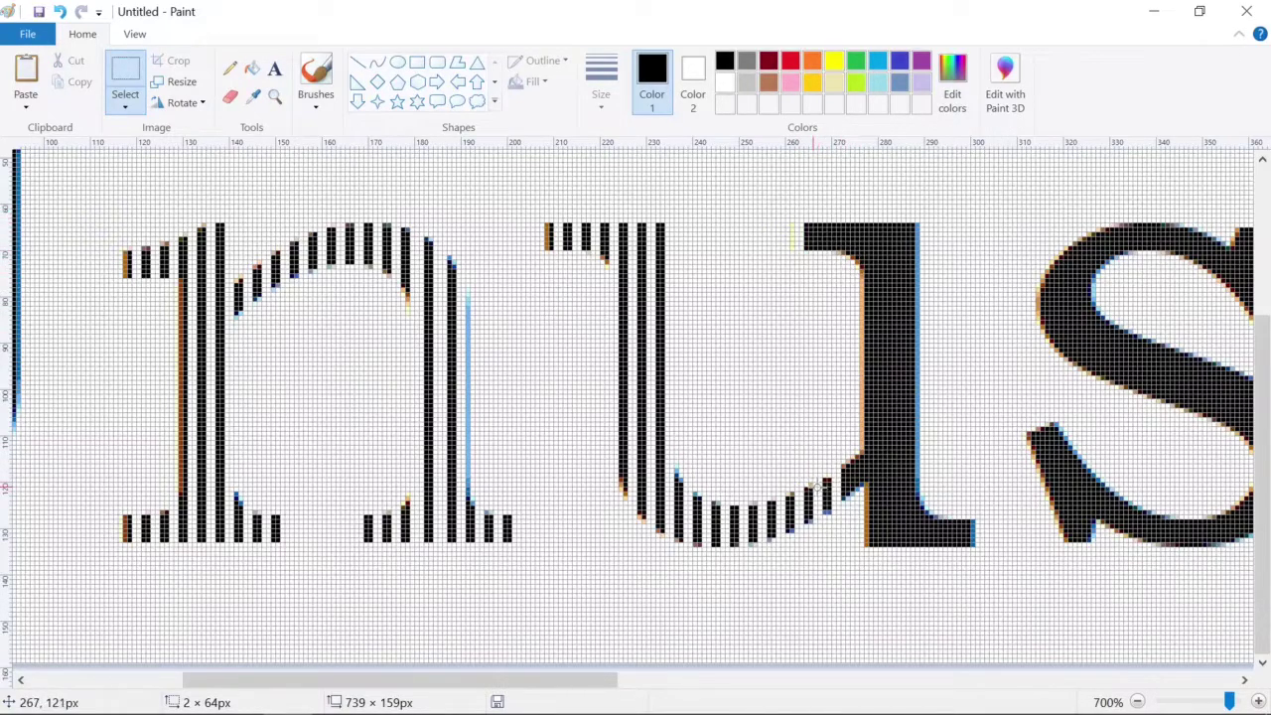
mouse_move(812, 487)
mouse_down()
mouse_move(806, 239)
mouse_move(817, 225)
mouse_up()
key(Delete)
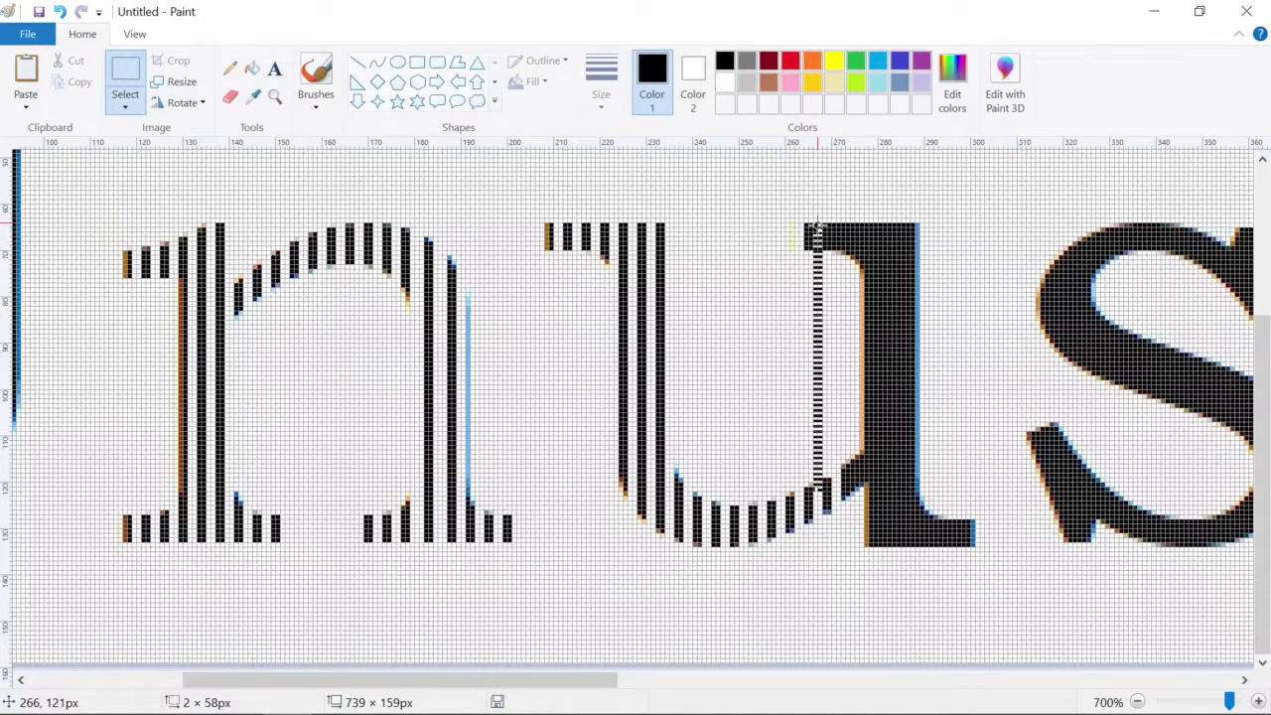
key(Delete)
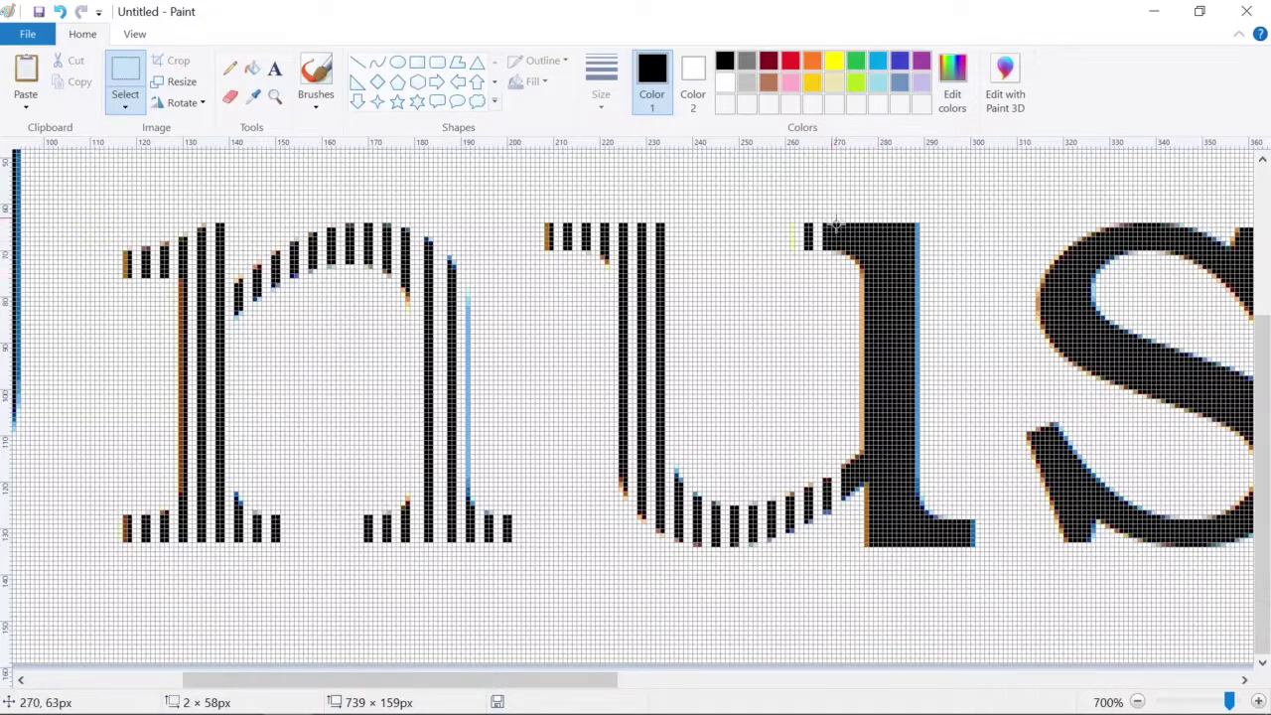
drag(832, 214, 837, 403)
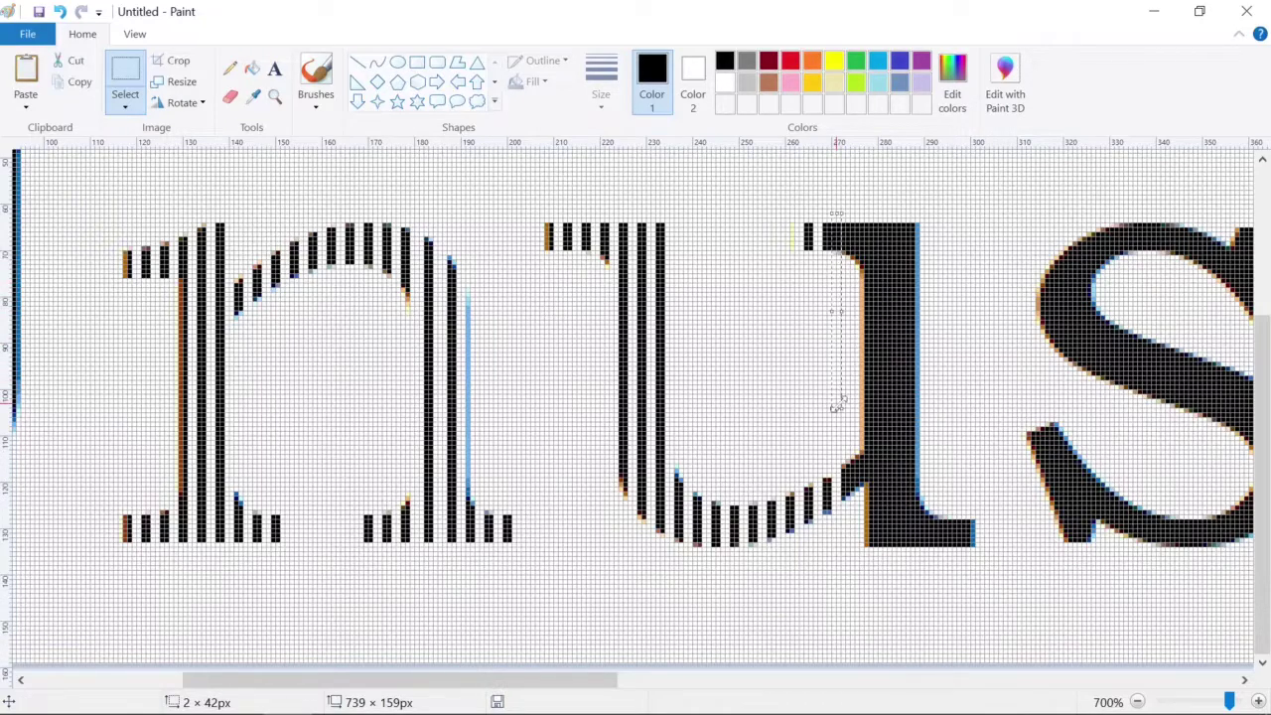
key(Delete)
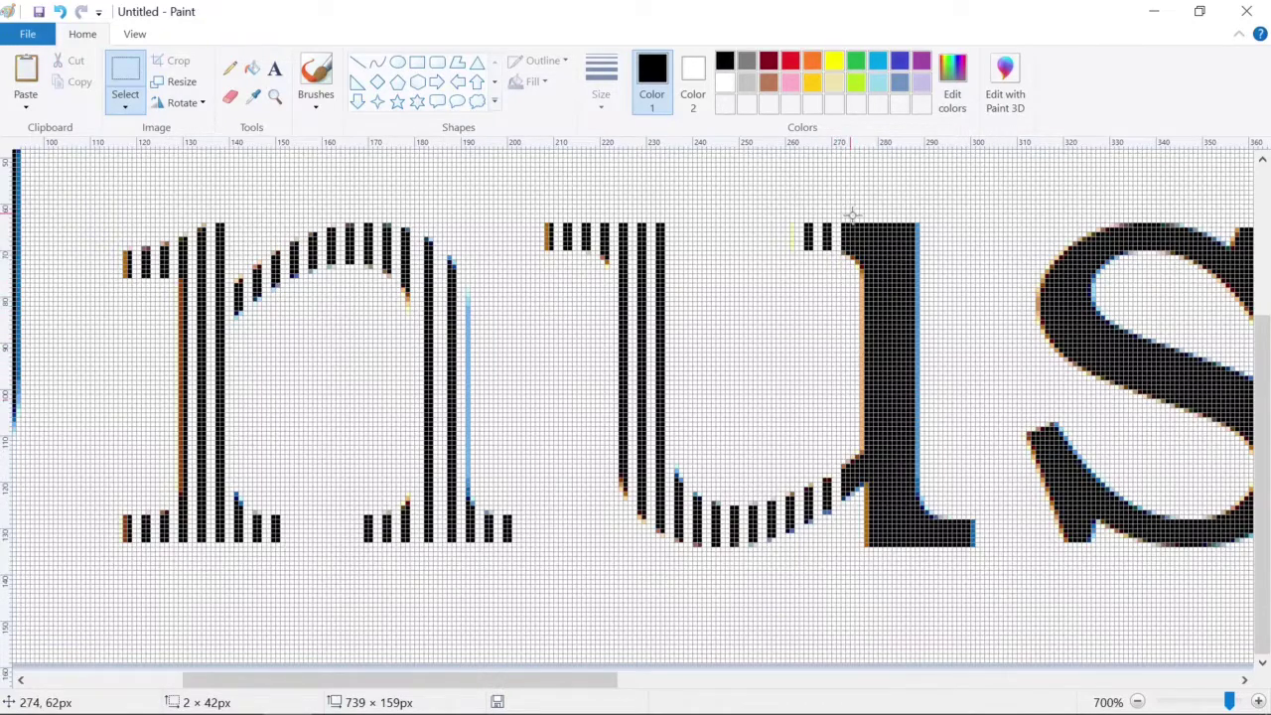
- Delete four full-height, 2-pixel-wide vertical strips from the u's right stem, including its junction with the curve
drag(851, 217, 855, 520)
key(Delete)
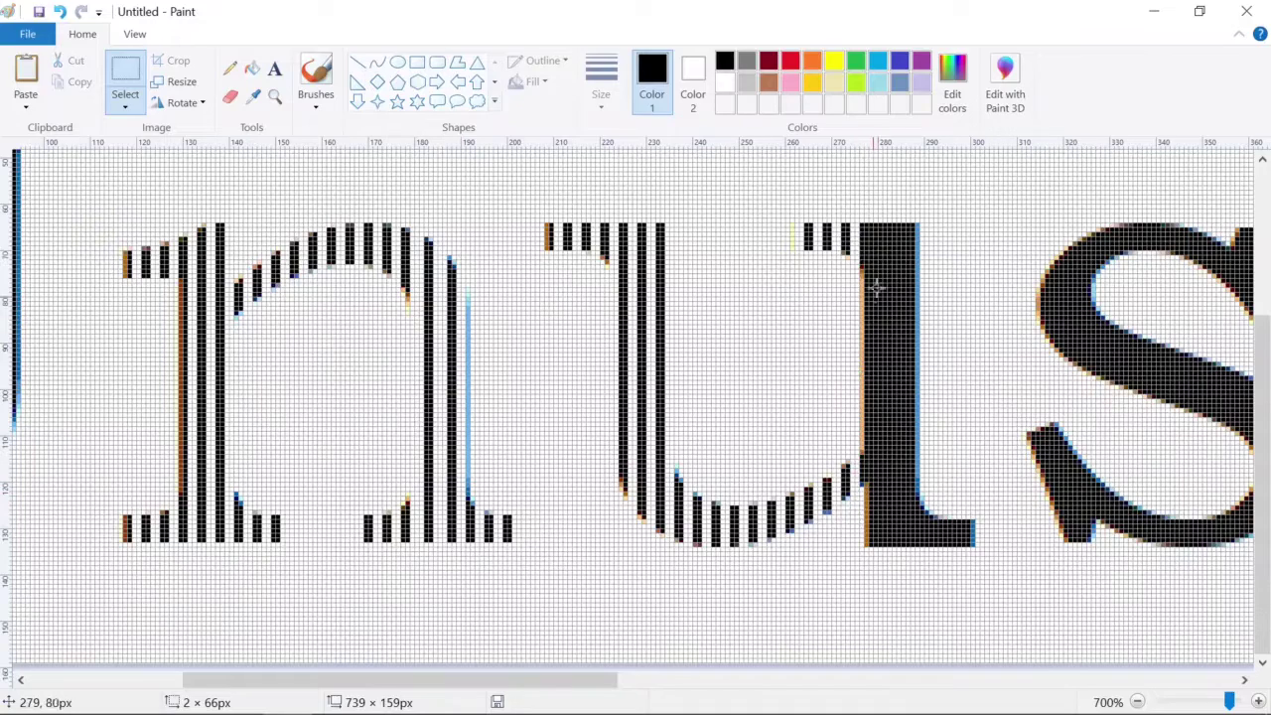
drag(871, 215, 874, 561)
key(Delete)
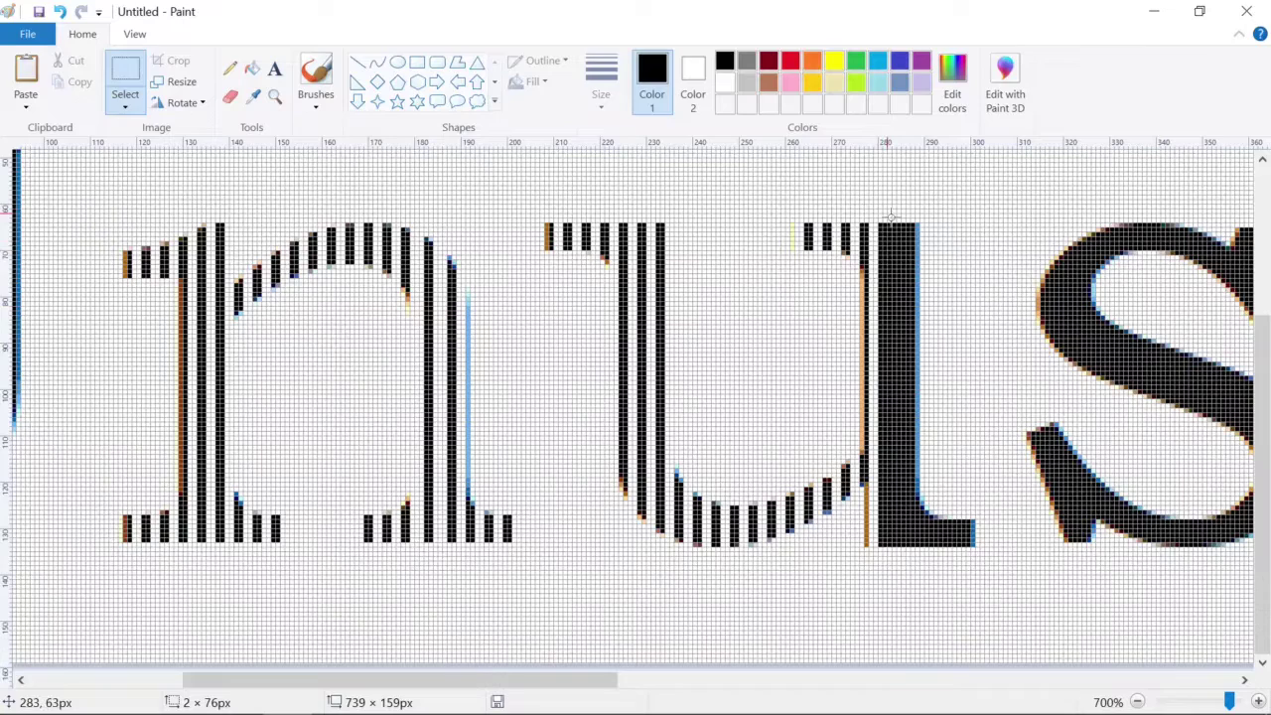
drag(890, 215, 892, 576)
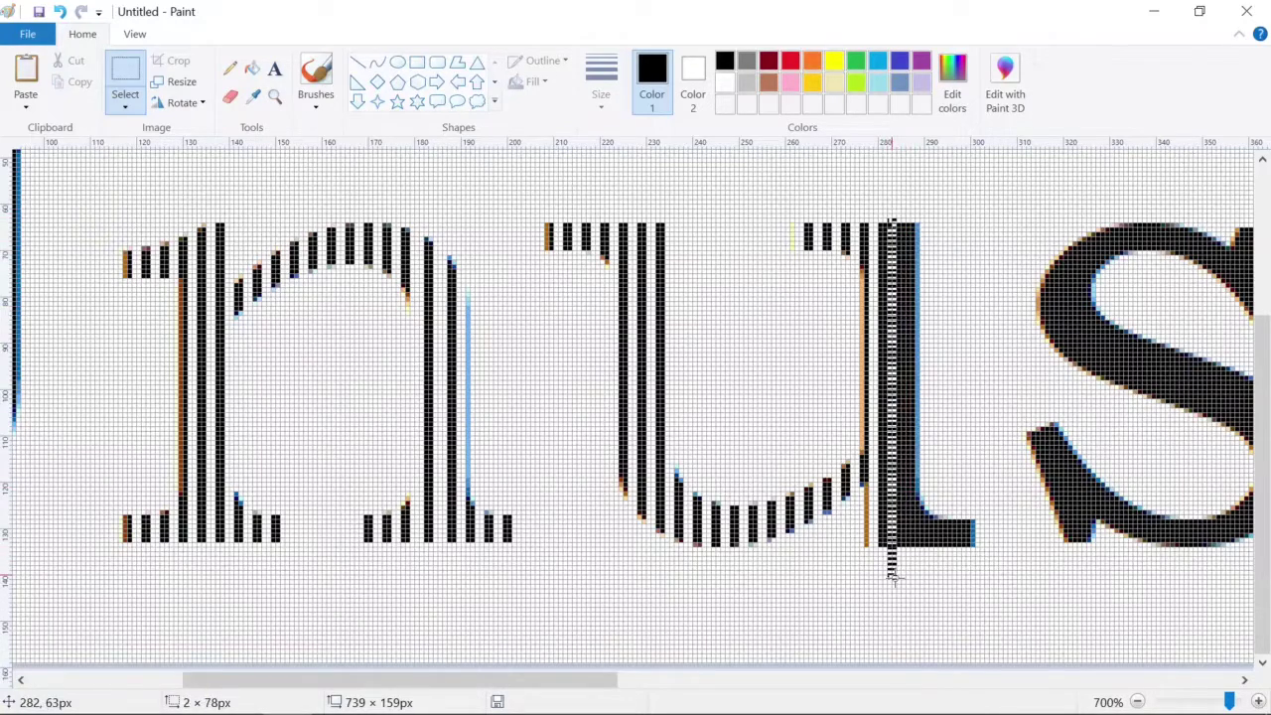
key(Delete)
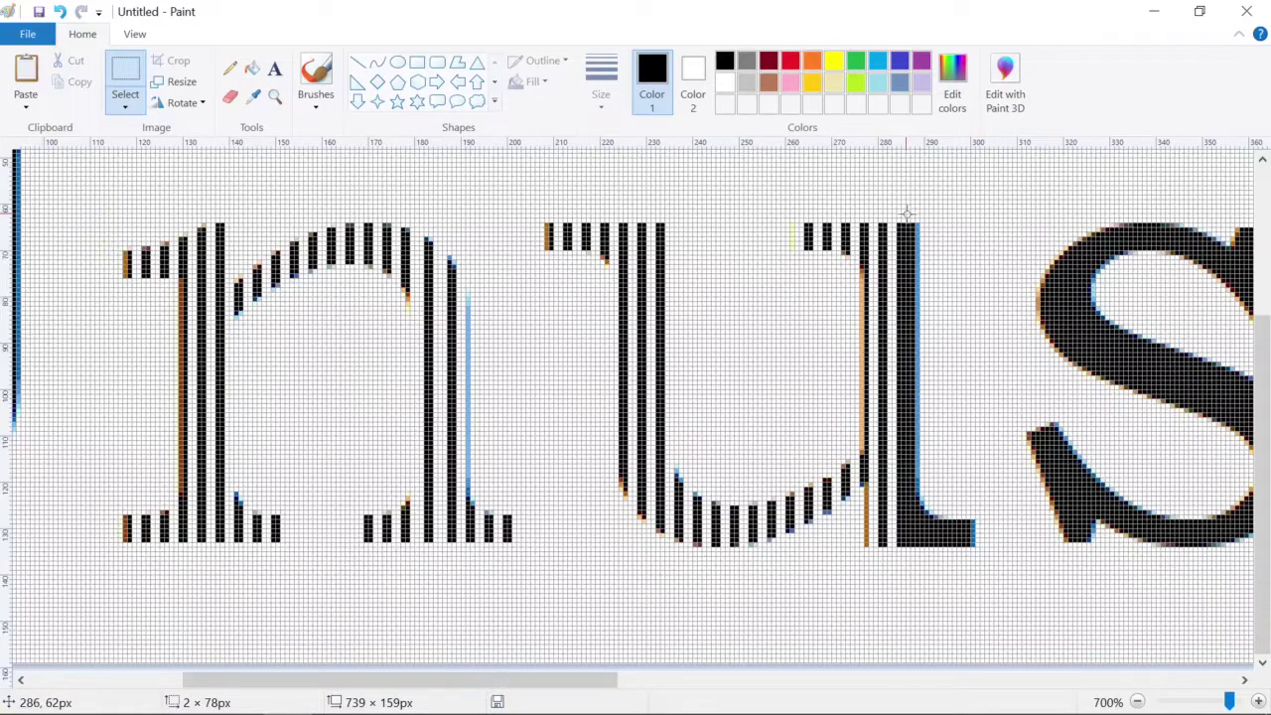
drag(911, 217, 908, 559)
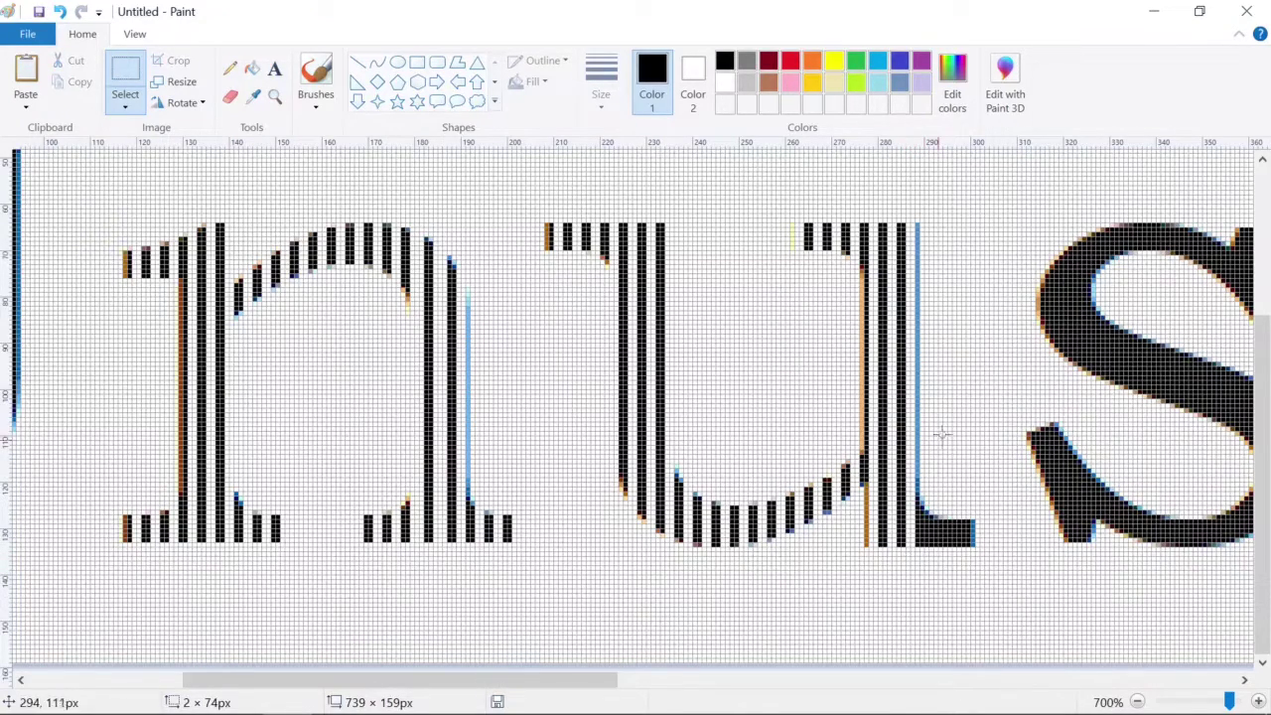
- Delete three 2-pixel-wide vertical strips from the foot at the u's lower right
drag(926, 556, 930, 484)
key(Delete)
drag(947, 558, 943, 502)
key(Delete)
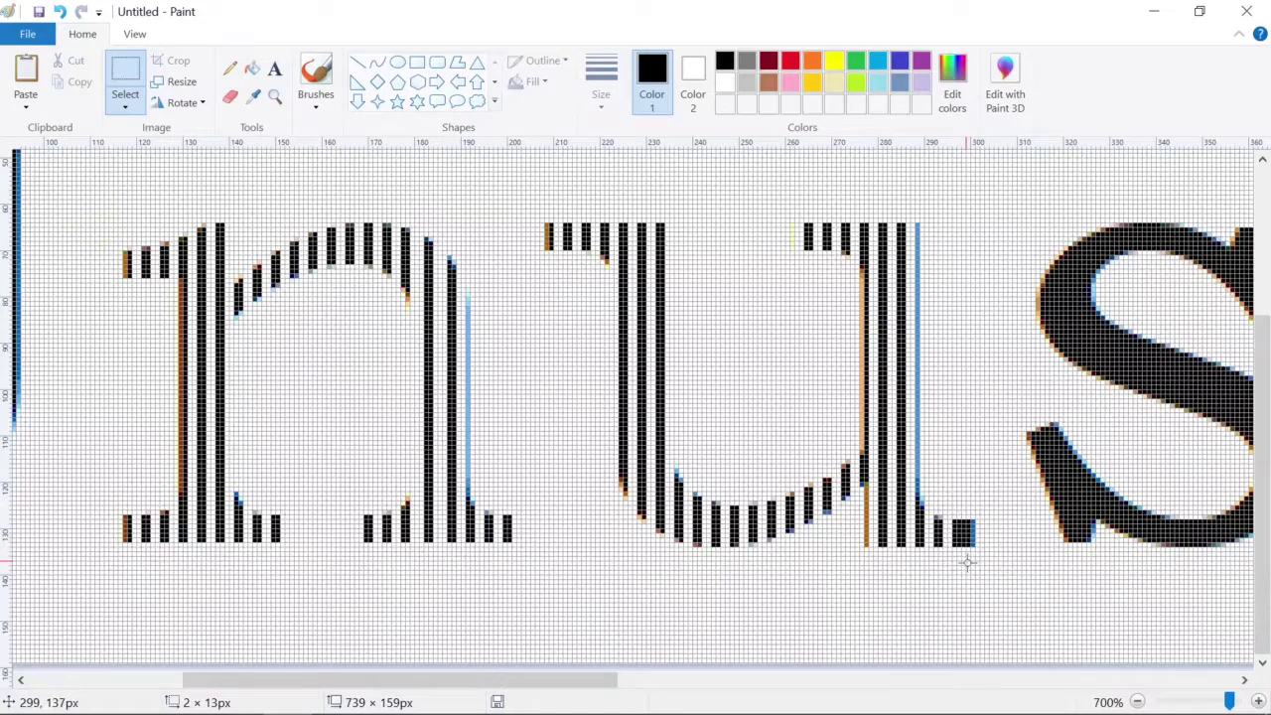
drag(969, 562, 962, 507)
- Cut evenly spaced narrow vertical strips out of the left part of the letter s, starting at its lower tail
scroll(948, 435, down, 4)
scroll(949, 435, up, 4)
drag(565, 682, 751, 682)
scroll(635, 417, down, 5)
drag(428, 241, 421, 545)
drag(428, 364, 421, 547)
key(Delete)
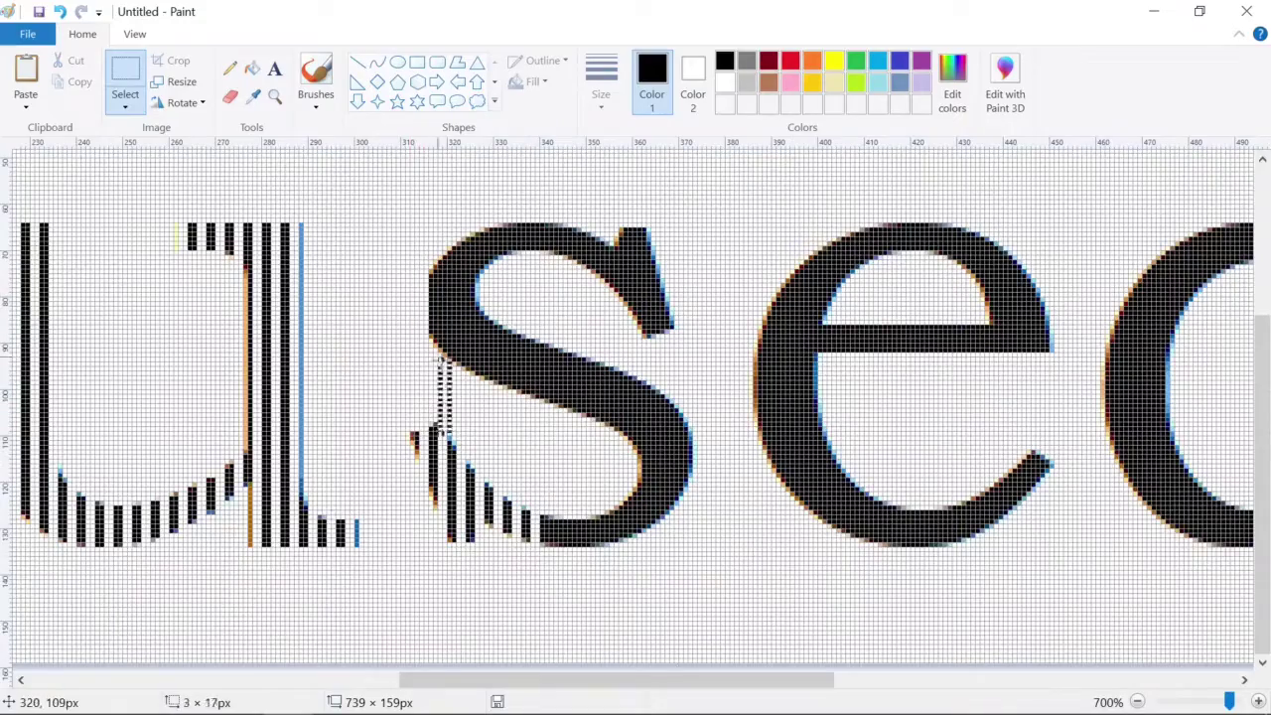
ctrl+scroll(476, 370, down, 6)
ctrl+scroll(483, 347, up, 7)
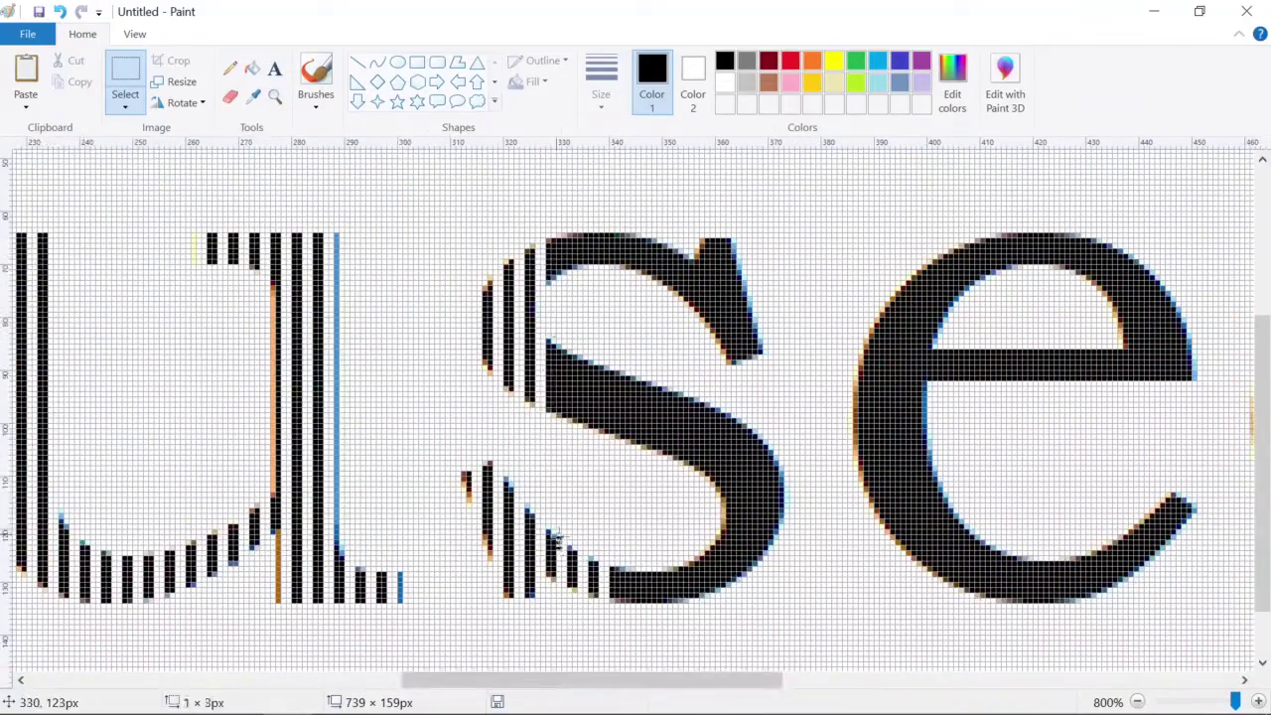
- Continue deleting narrow vertical strips across the rest of the s, through to its right curve
drag(557, 546, 566, 221)
key(Delete)
drag(621, 614, 630, 204)
key(Delete)
mouse_move(663, 612)
mouse_down()
mouse_move(673, 235)
mouse_move(693, 213)
mouse_up()
key(Delete)
key(Delete)
drag(741, 597, 812, 517)
- Delete evenly spaced 2-pixel-wide vertical strips across the entire letter e, including its crossbar and lower tail
drag(863, 600, 997, 607)
key(Delete)
drag(616, 680, 738, 680)
mouse_move(612, 609)
mouse_down()
mouse_move(620, 215)
mouse_move(642, 227)
mouse_up()
key(Delete)
key(ctrl+z)
drag(672, 614, 680, 226)
key(Delete)
drag(694, 611, 701, 229)
key(Delete)
mouse_move(716, 602)
mouse_down()
mouse_move(722, 237)
mouse_move(743, 234)
mouse_up()
key(Delete)
key(Delete)
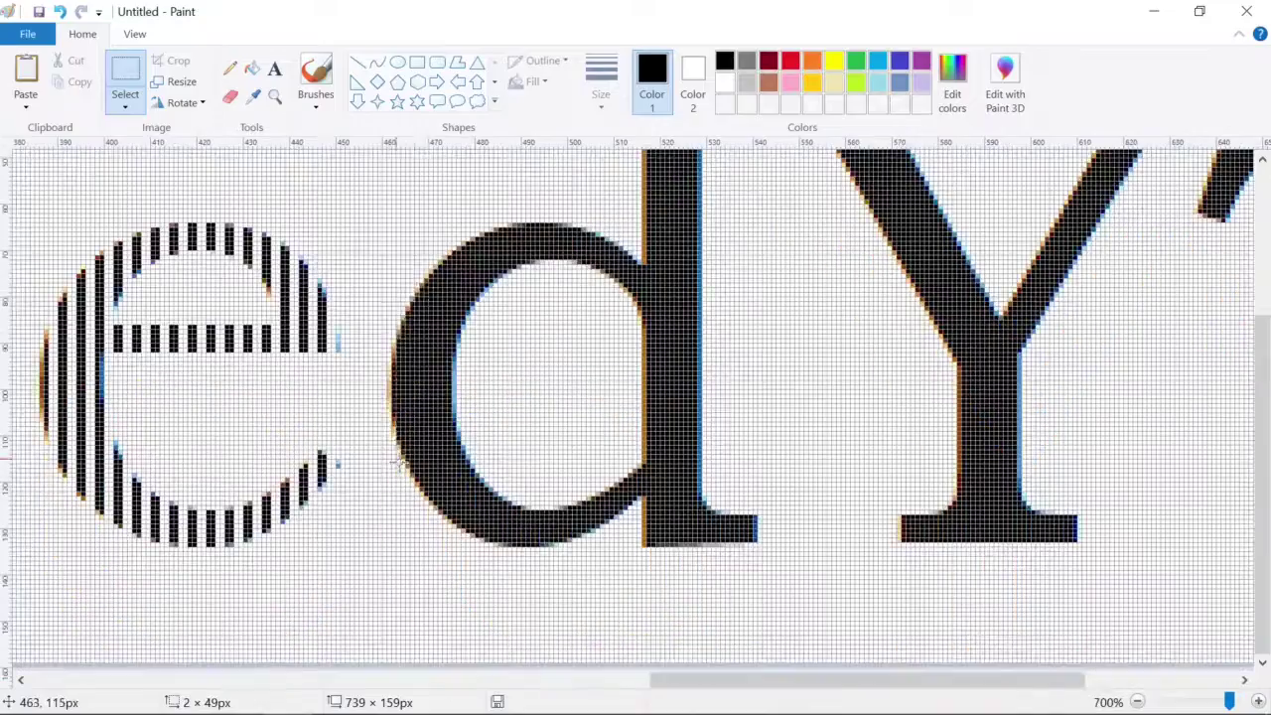
- Cut evenly spaced 2-pixel-wide vertical strips out of the round bowl of the letter d
drag(398, 464, 406, 298)
key(Delete)
scroll(420, 520, up, 1)
drag(472, 546, 482, 282)
key(Delete)
mouse_move(493, 572)
mouse_down()
mouse_move(503, 263)
mouse_move(524, 248)
mouse_move(585, 360)
mouse_move(627, 298)
mouse_move(728, 287)
mouse_up()
key(Delete)
- Delete 2-pixel-wide vertical strips from the d's tall stem, top serif and foot
drag(737, 529, 738, 232)
key(Delete)
scroll(741, 397, up, 3)
mouse_move(739, 496)
mouse_down()
mouse_move(692, 342)
mouse_move(726, 319)
mouse_up()
key(Delete)
drag(705, 374, 715, 327)
key(Delete)
scroll(630, 288, up, 1)
drag(657, 438, 665, 558)
key(Delete)
scroll(675, 482, up, 1)
key(Delete)
scroll(700, 486, down, 1)
drag(749, 506, 755, 561)
key(Delete)
- Cut evenly spaced 2-pixel-wide vertical strips out of the letter Y's upper-left serif and left arm
scroll(774, 621, down, 3)
scroll(548, 389, up, 3)
drag(471, 209, 531, 216)
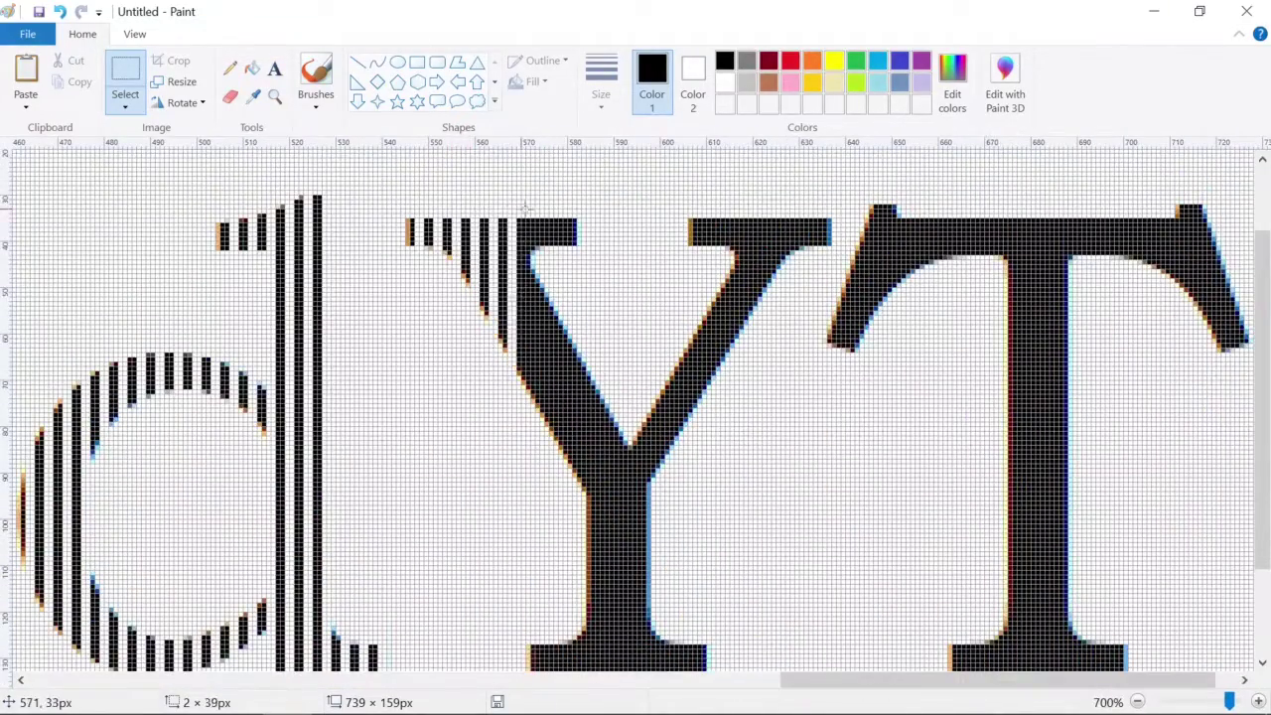
drag(548, 473, 549, 476)
key(Delete)
drag(564, 209, 570, 480)
key(Delete)
- Delete evenly spaced 2-pixel-wide vertical strips from the rest of the letter Y: its stem, foot, right arm and upper-right serif
scroll(561, 437, down, 1)
drag(546, 291, 552, 578)
key(Delete)
drag(513, 498, 518, 549)
drag(581, 295, 640, 286)
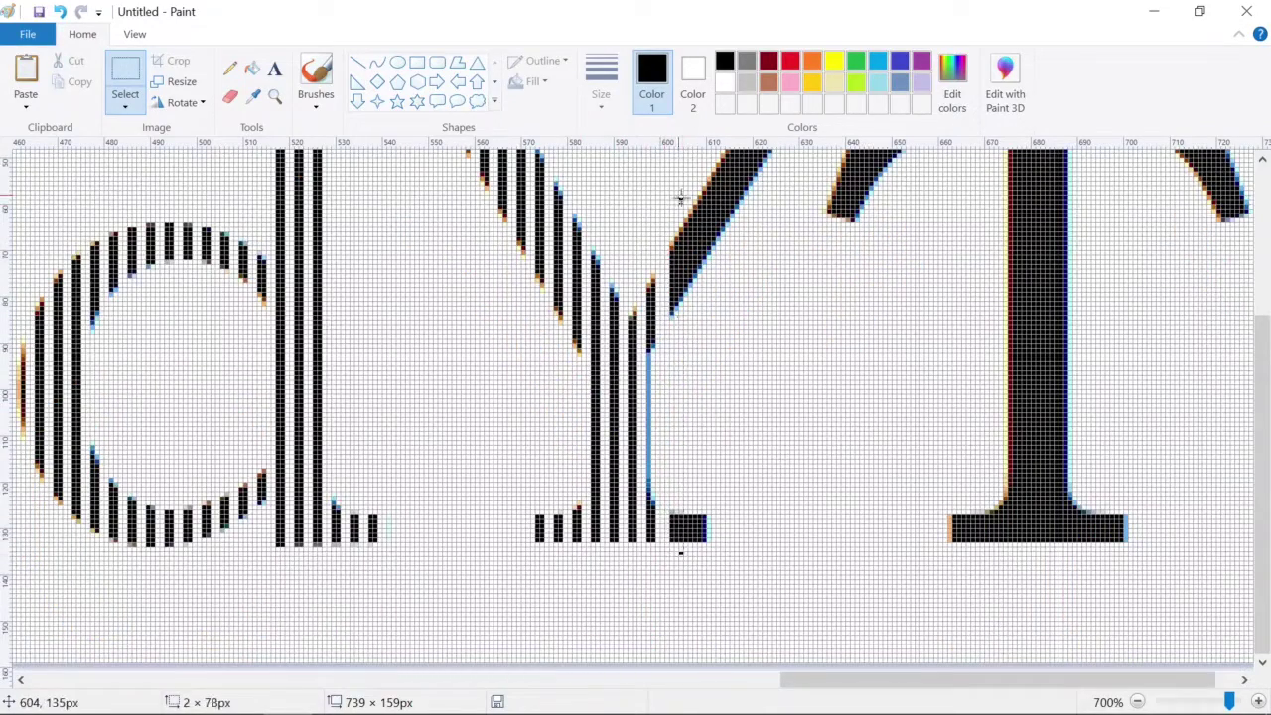
scroll(695, 160, up, 4)
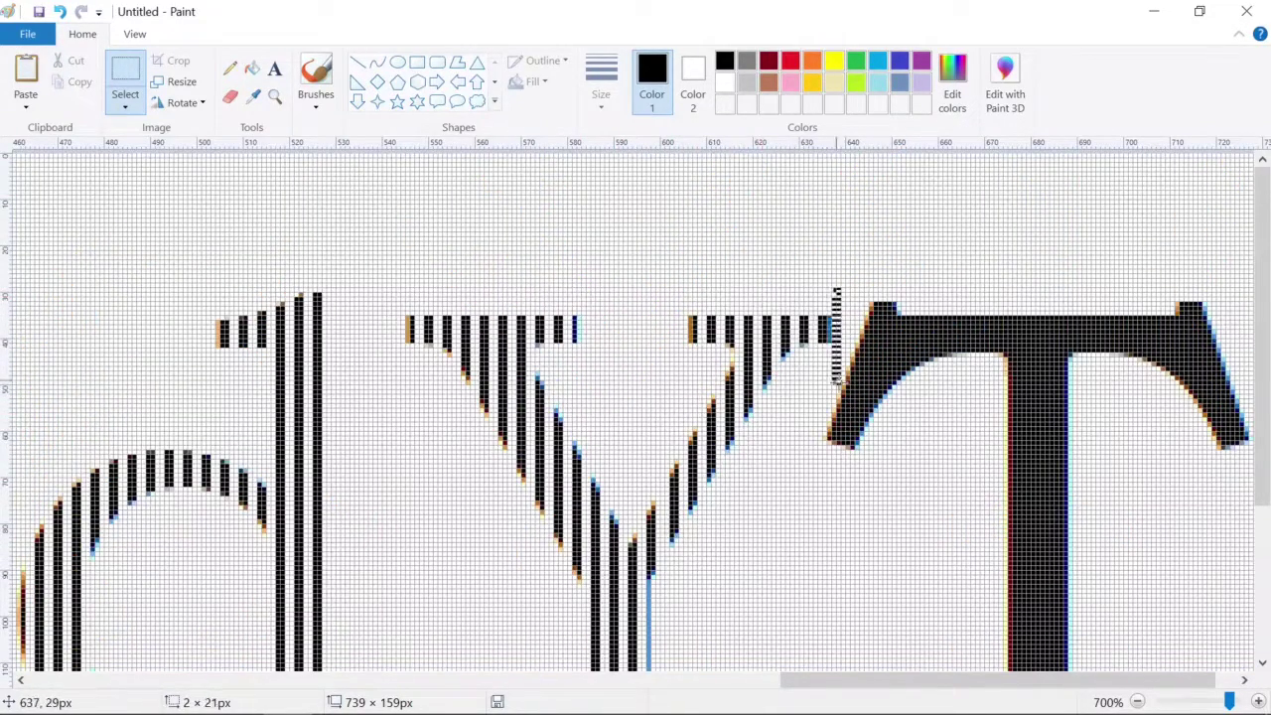
key(Delete)
- Cut evenly spaced 2-pixel-wide vertical strips out of the left half of the letter T's crossbar and its left foot
drag(925, 299, 933, 386)
scroll(1189, 536, down, 2)
scroll(1189, 536, up, 3)
drag(875, 314, 885, 393)
key(Delete)
scroll(900, 398, down, 2)
scroll(900, 596, down, 3)
drag(855, 483, 864, 538)
key(Delete)
- Delete 2-pixel-wide vertical strips from the T's stem, the right half of its crossbar and its right foot
scroll(863, 539, down, 1)
drag(751, 684, 1180, 684)
drag(960, 190, 963, 650)
key(Delete)
drag(1033, 182, 1037, 348)
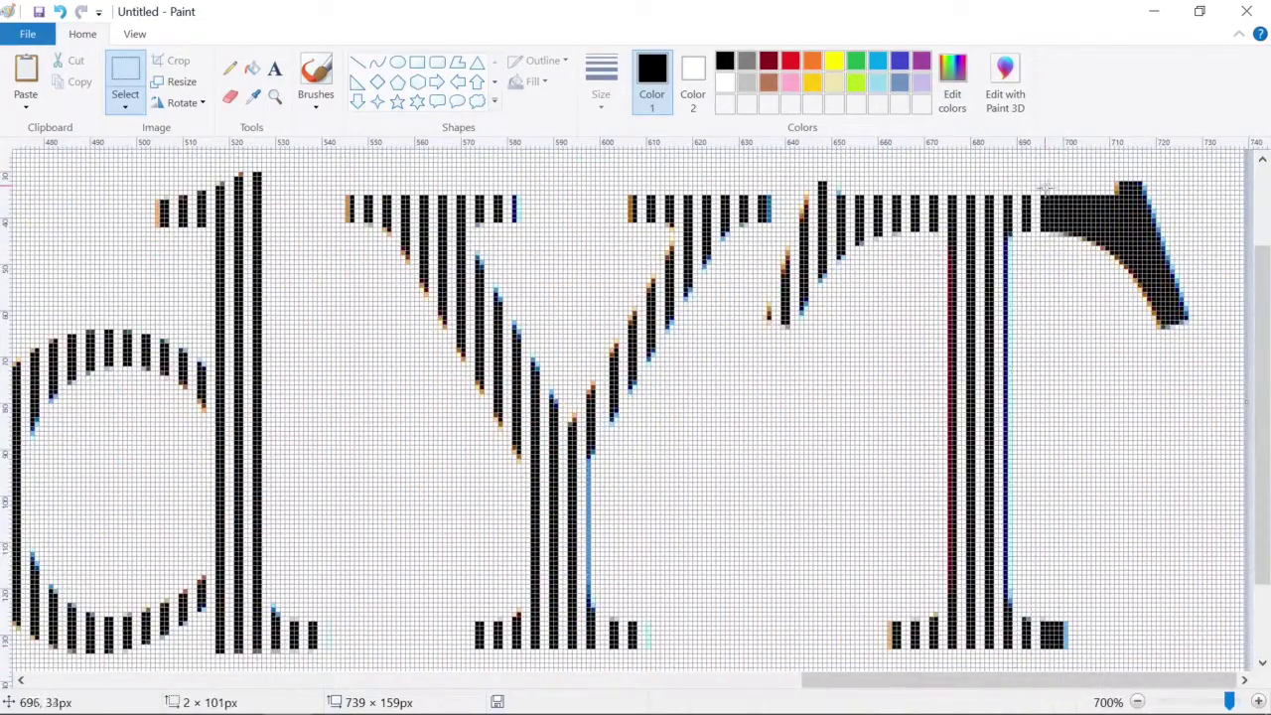
key(Delete)
drag(1179, 268, 1186, 327)
key(Delete)
- Draw black vertical lines along the right stem of the first letter n and fill the space between them with black
scroll(1181, 328, down, 5)
scroll(266, 303, up, 6)
click(358, 62)
drag(516, 202, 517, 526)
drag(489, 179, 485, 285)
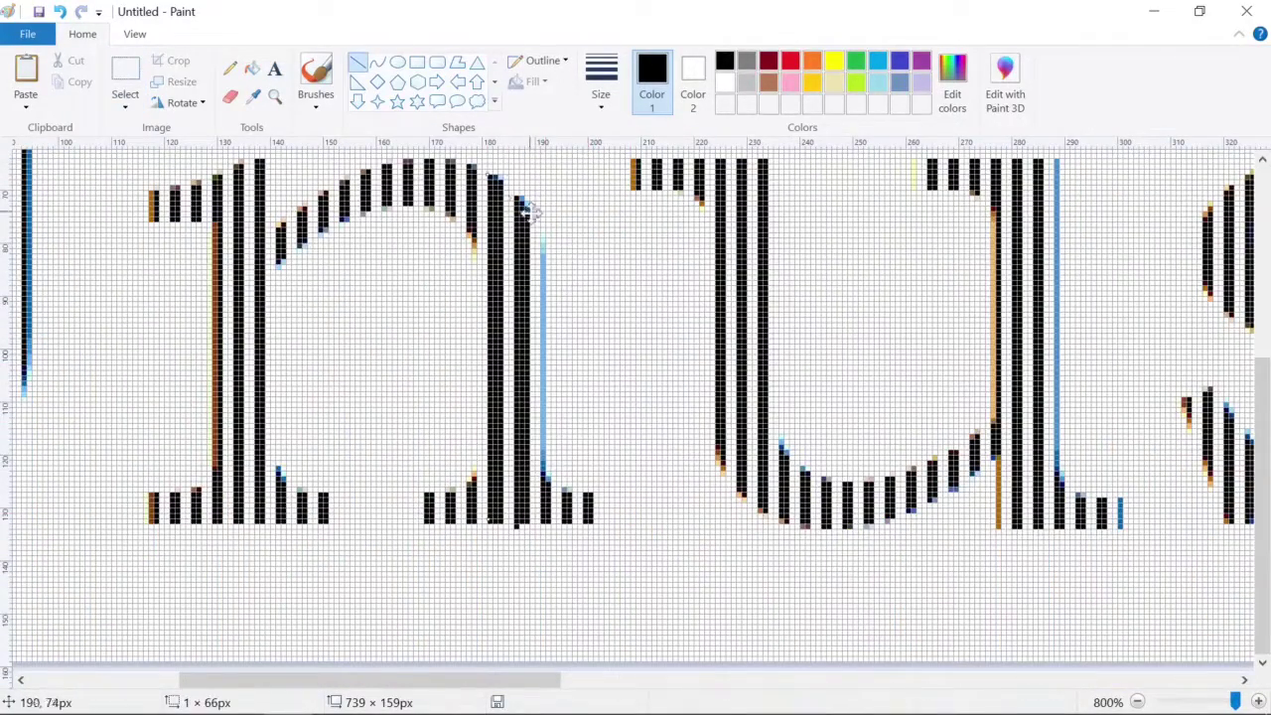
click(253, 68)
click(508, 317)
- Cut a 2-pixel-wide vertical strip out of the thickened right stem of the first letter n
click(125, 71)
key(Delete)
mouse_move(500, 176)
mouse_down()
mouse_move(507, 529)
mouse_move(520, 534)
mouse_up()
key(Delete)
- Outline the right edge of the n's right stem and its foot with black lines and fill the enclosed area
click(359, 61)
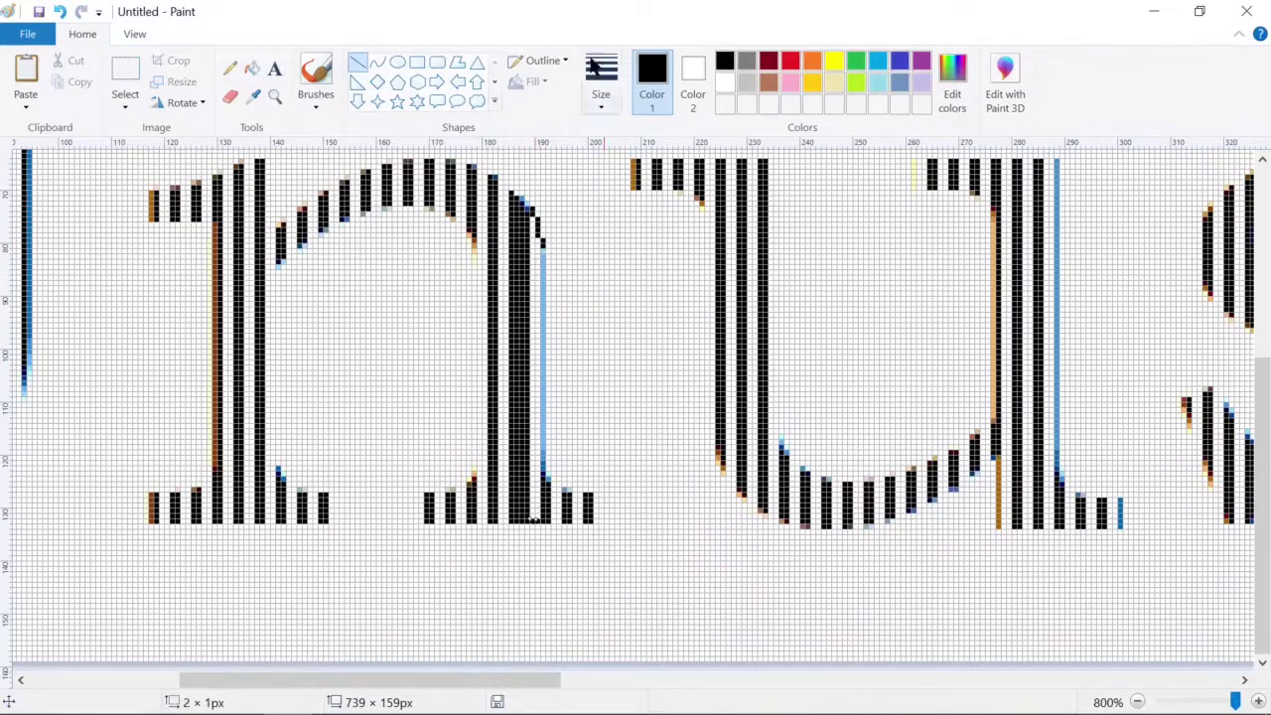
click(254, 69)
click(533, 357)
click(358, 61)
drag(552, 483, 565, 492)
- Undo the last four edits to the n's right stem and foot
key(ctrl+z)
key(ctrl+z)
key(ctrl+z)
key(ctrl+z)
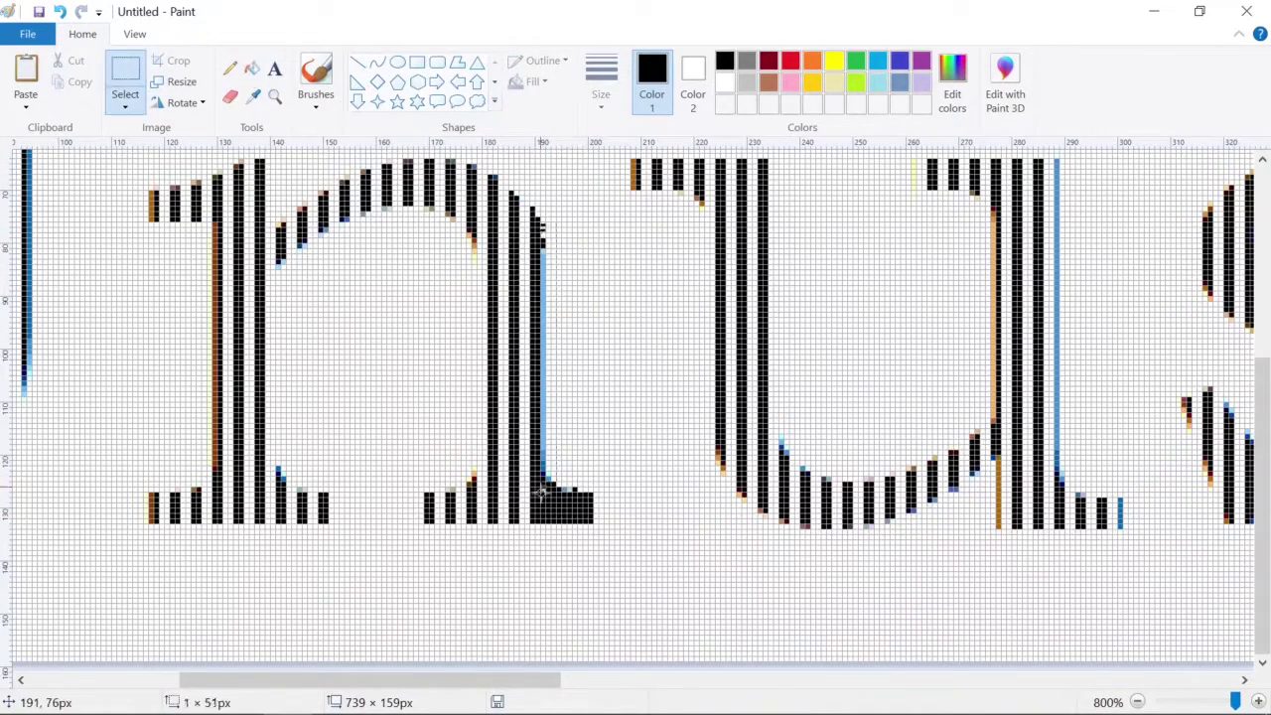
- Save the striped lettering in the YtPhotos folder under a file name beginning with UnusedYT
ctrl+scroll(218, 347, down, 6)
ctrl+scroll(219, 346, up, 2)
ctrl+scroll(74, 254, down, 1)
key(ctrl+s)
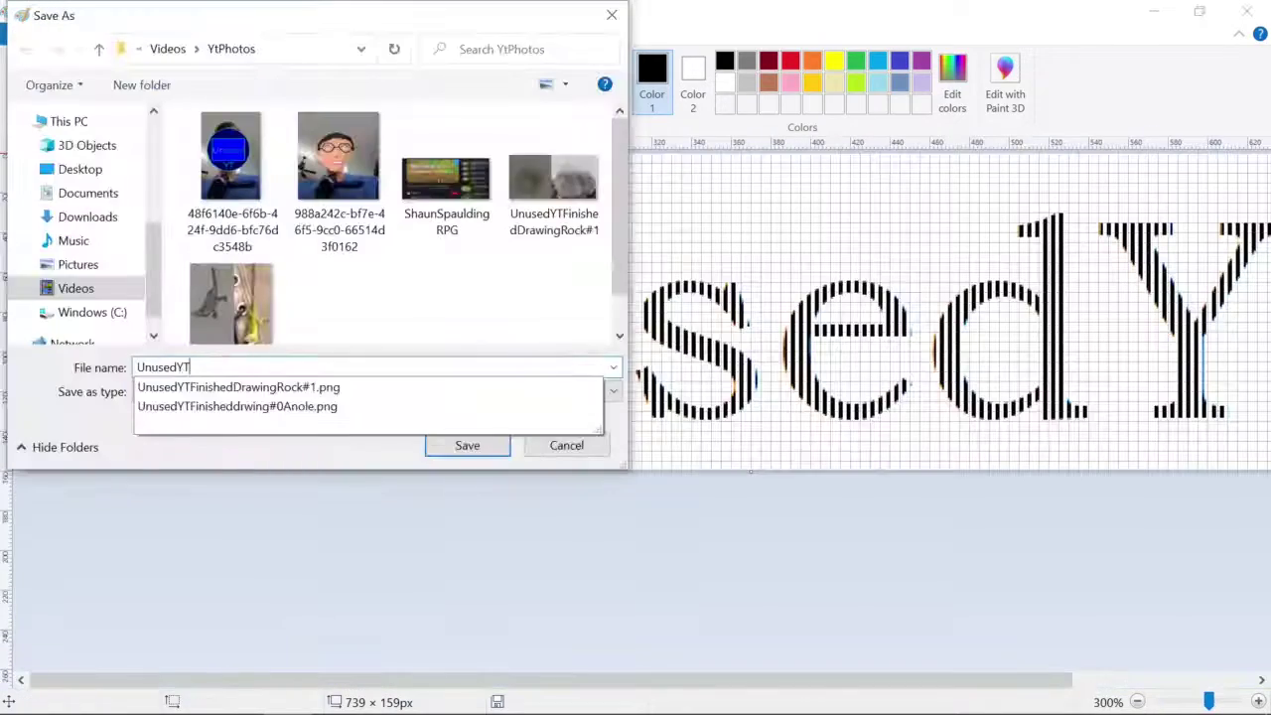
key(Return)
- Print the lettering with Microsoft Print to PDF, saving it as UnusedYTBookFolding.pdf
key(ctrl+p)
click(355, 121)
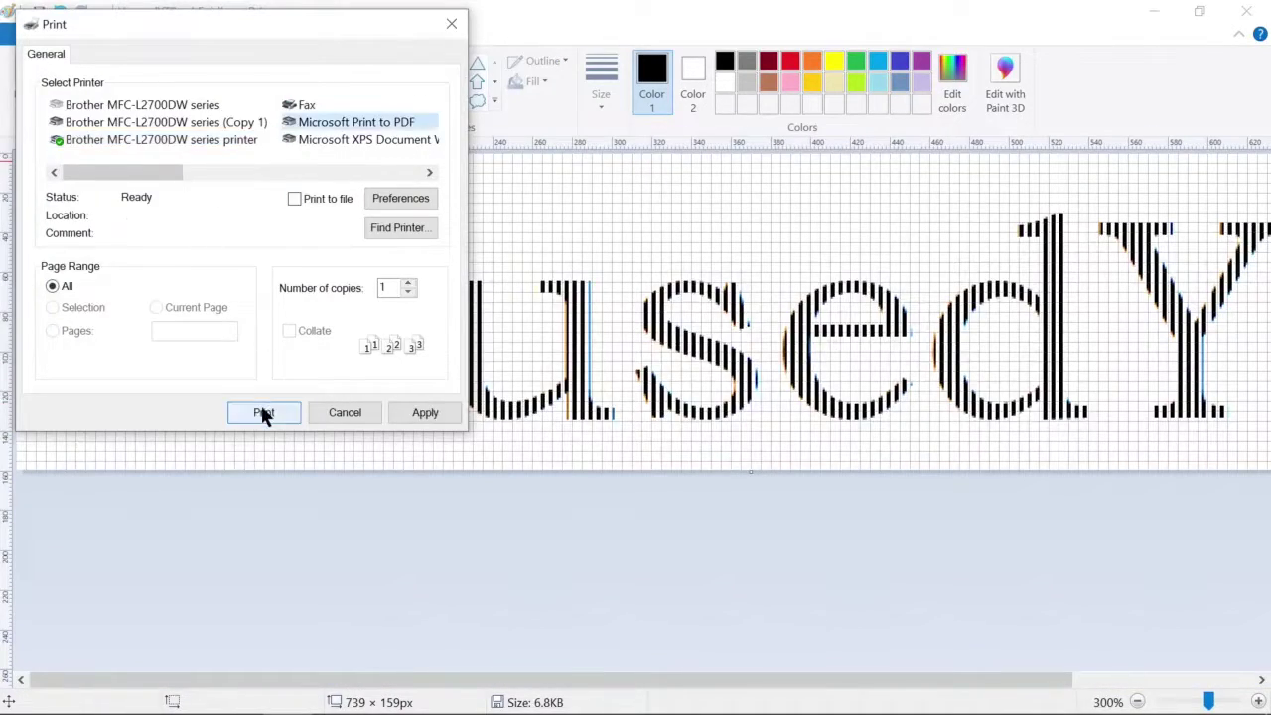
click(265, 412)
key(Return)
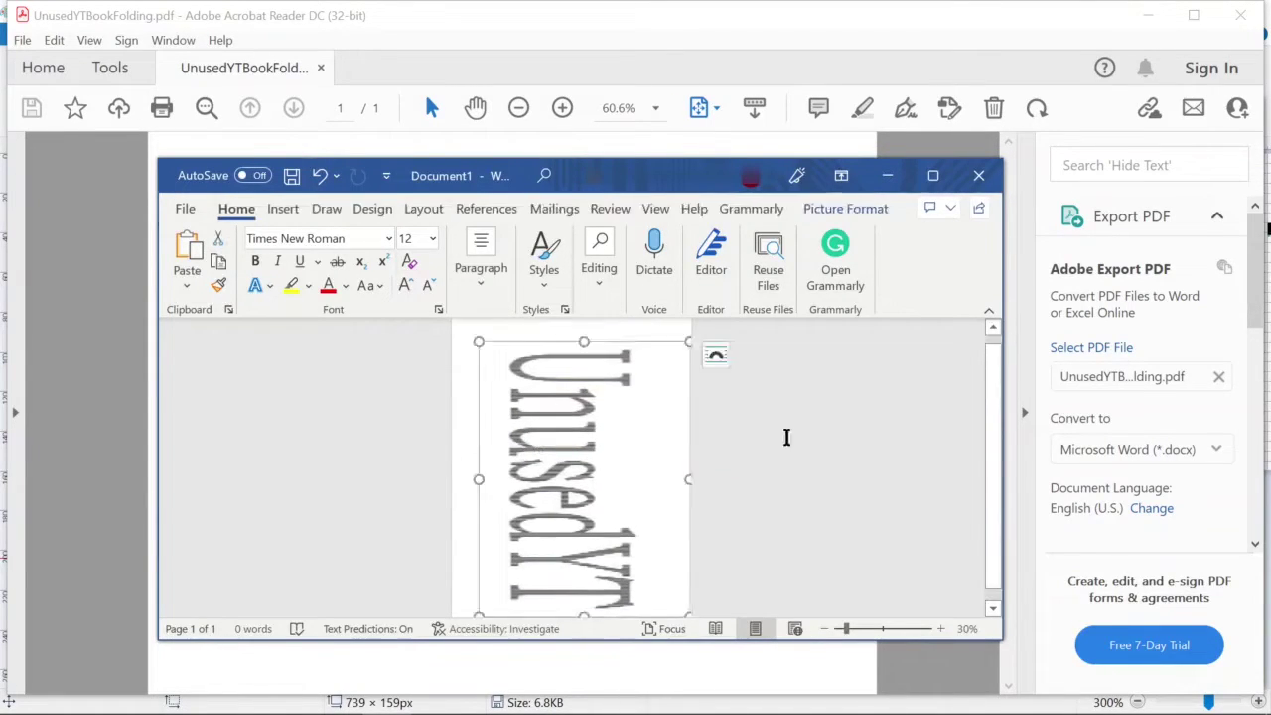
- Switch to Word and open the file commands for the document containing the rotated lettering picture
click(186, 207)
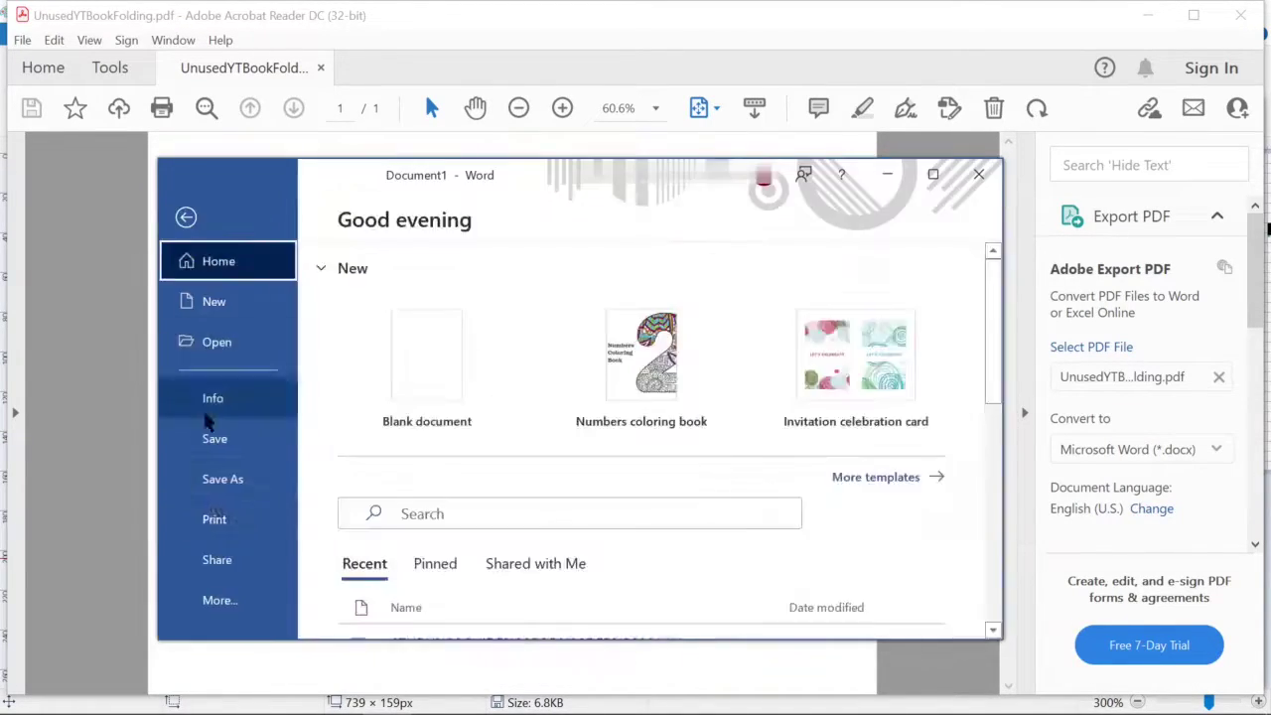